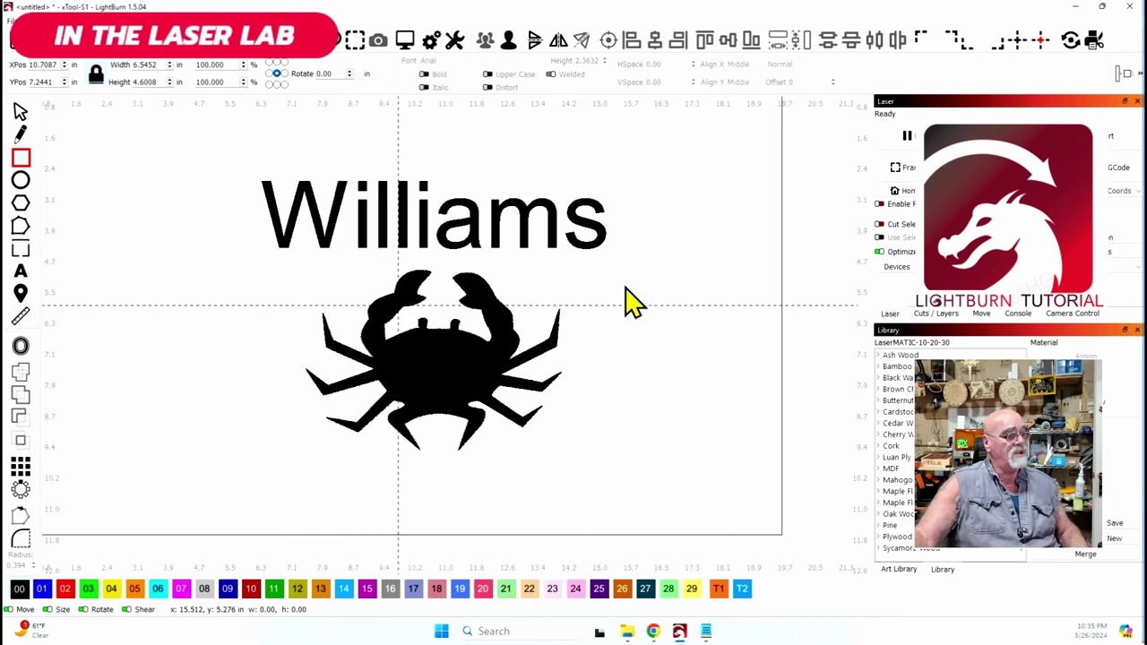
Step: Move the name text onto the crab by hand, and move it back above the crab
click(557, 213)
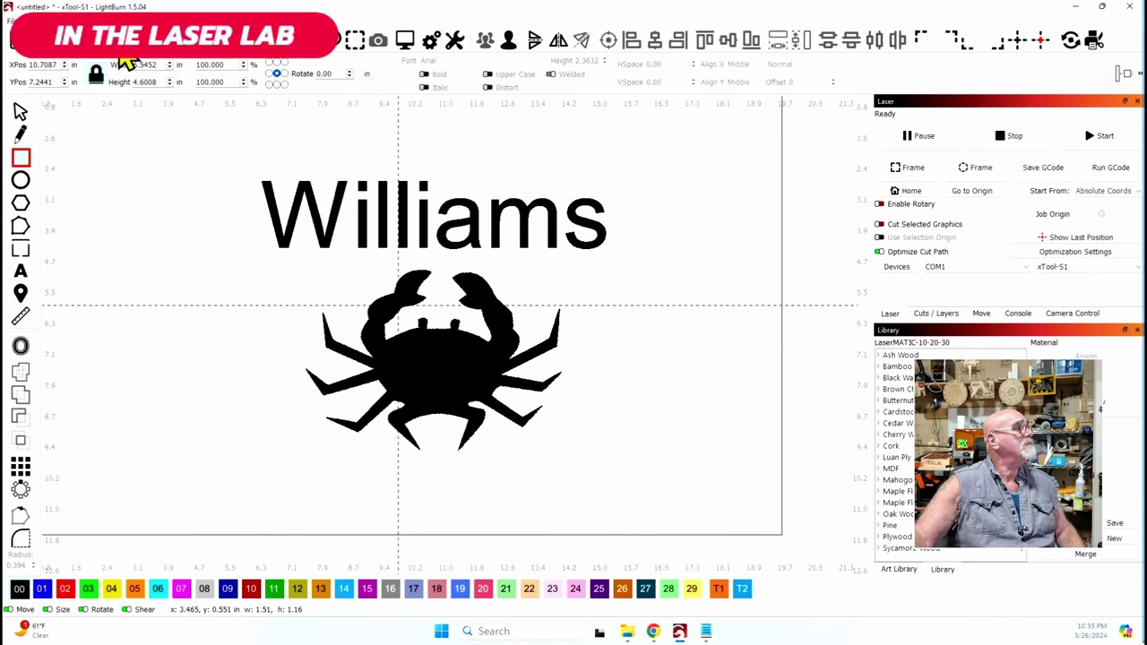
click(21, 113)
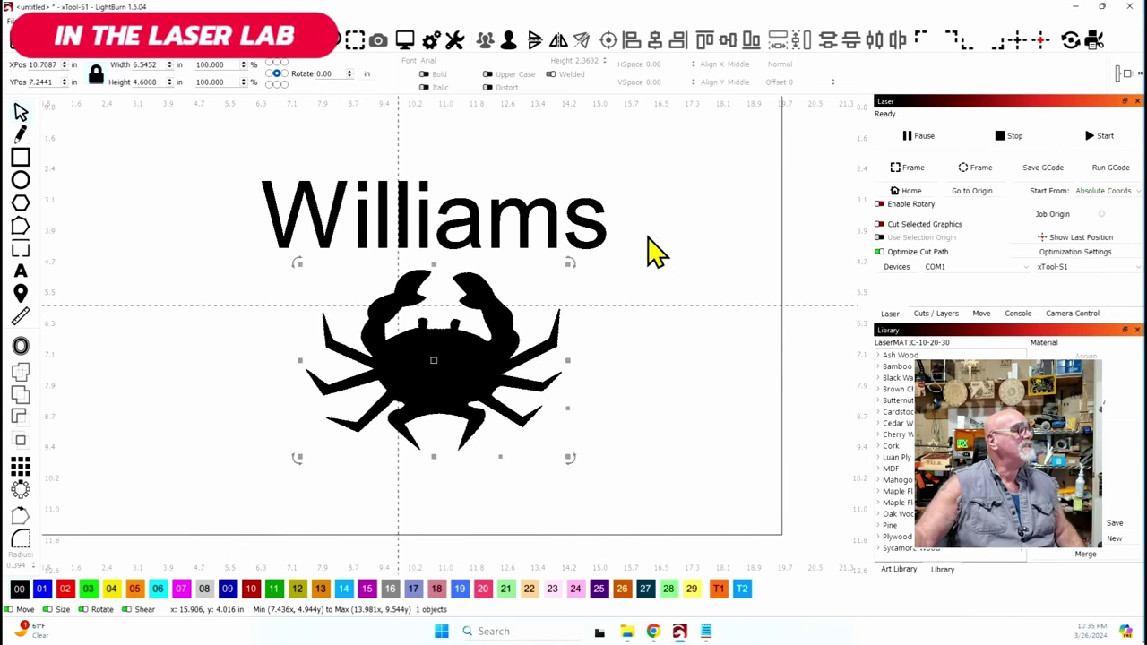
click(583, 235)
drag(431, 215, 445, 367)
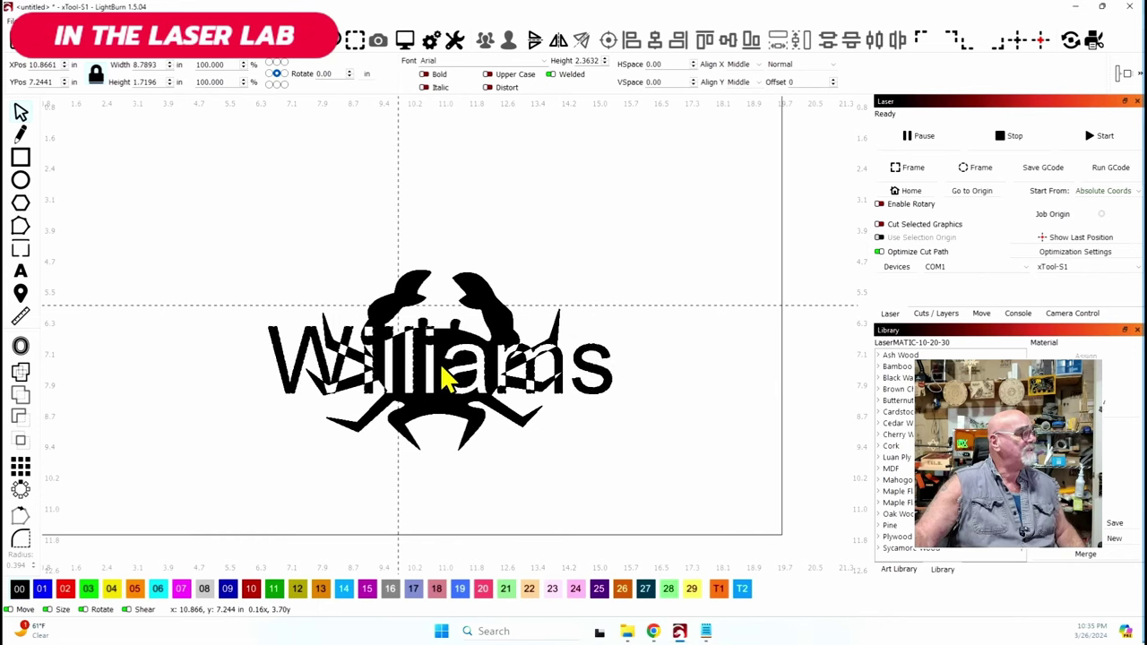
drag(445, 365, 446, 210)
click(627, 387)
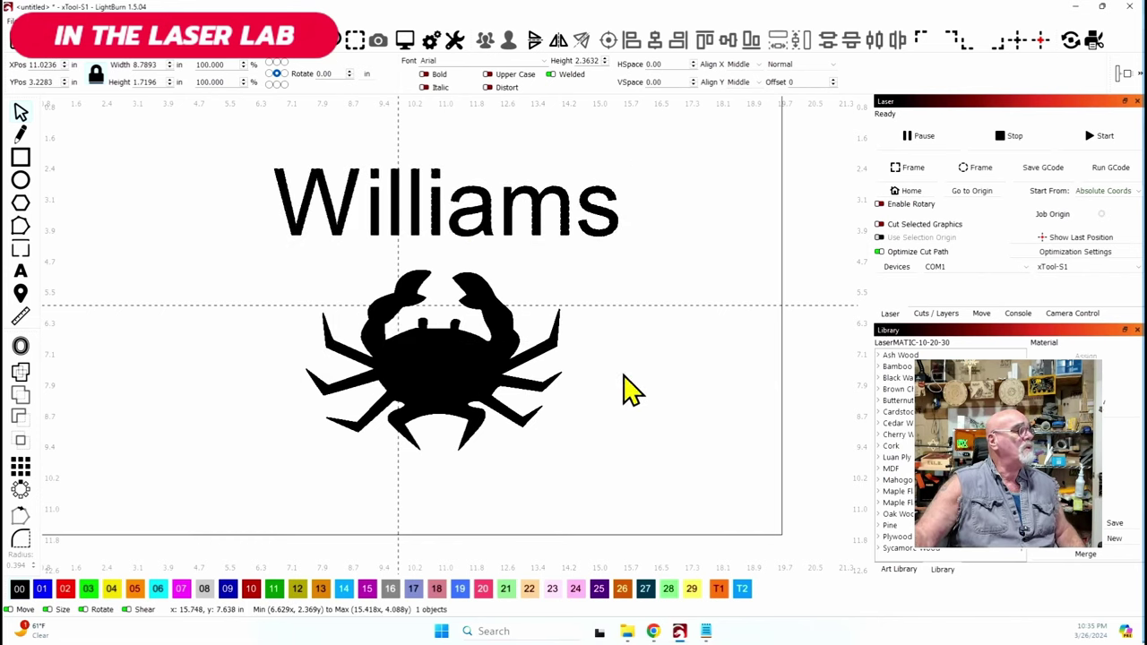
Step: Select the name text and the crab together and align their centers
key(ctrl+a)
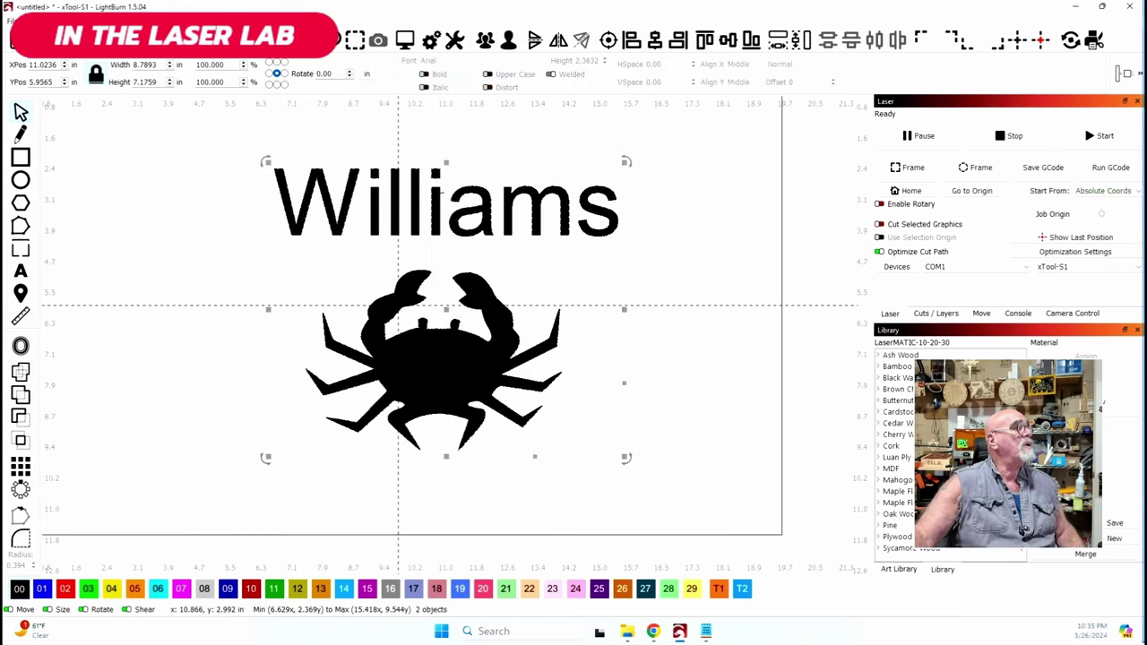
click(608, 40)
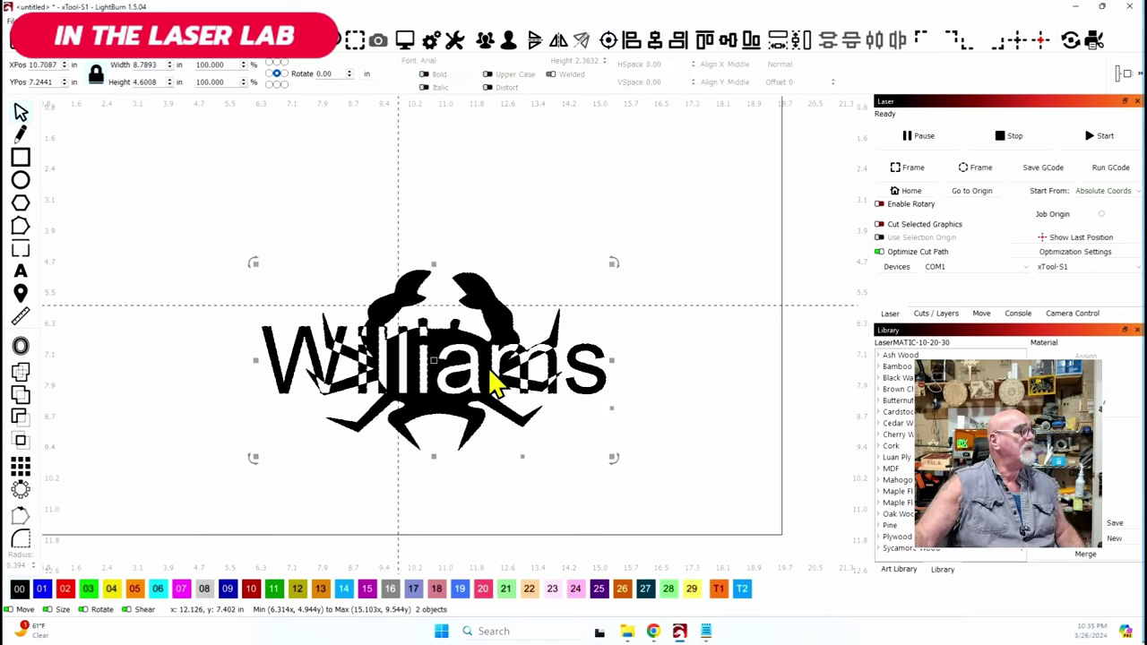
scroll(495, 384, up, 2)
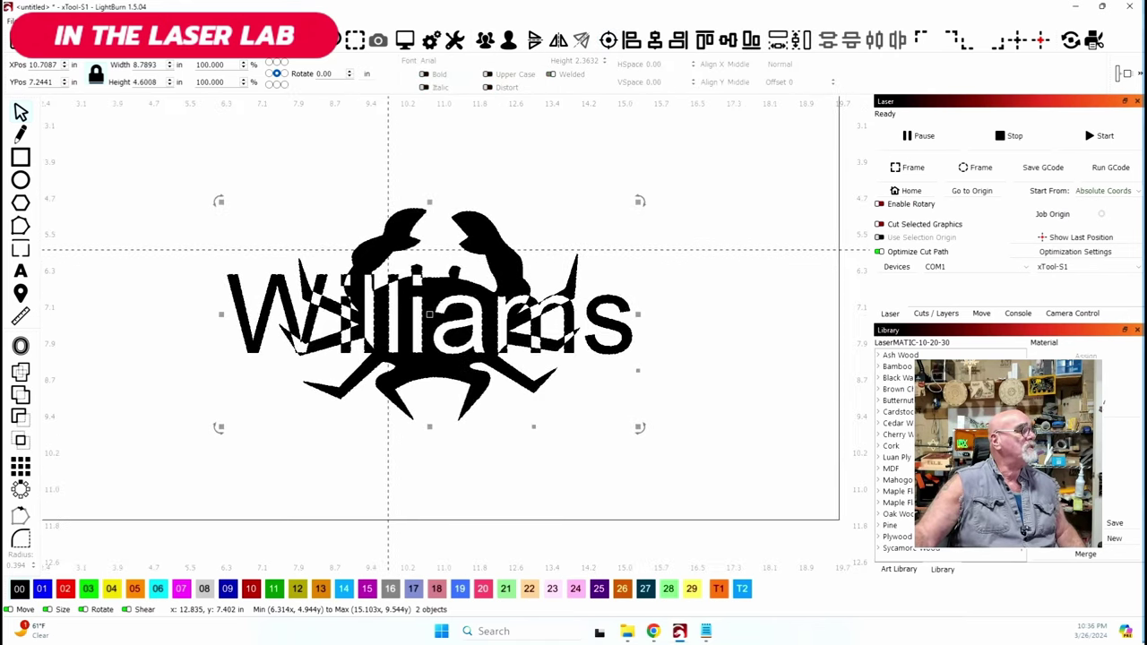
Step: Move the overlapped text and crab off the work area to about X 31.26 in, Y 5.35 in
scroll(607, 320, down, 3)
drag(607, 319, 304, 336)
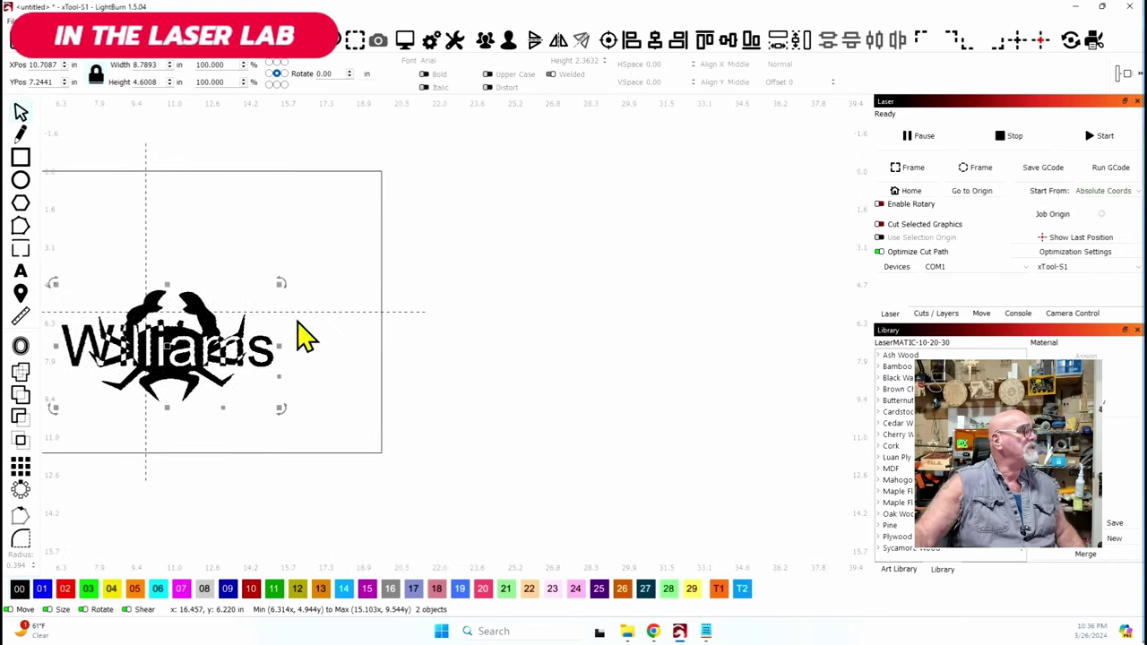
drag(163, 345, 708, 323)
drag(544, 277, 393, 294)
scroll(463, 368, up, 5)
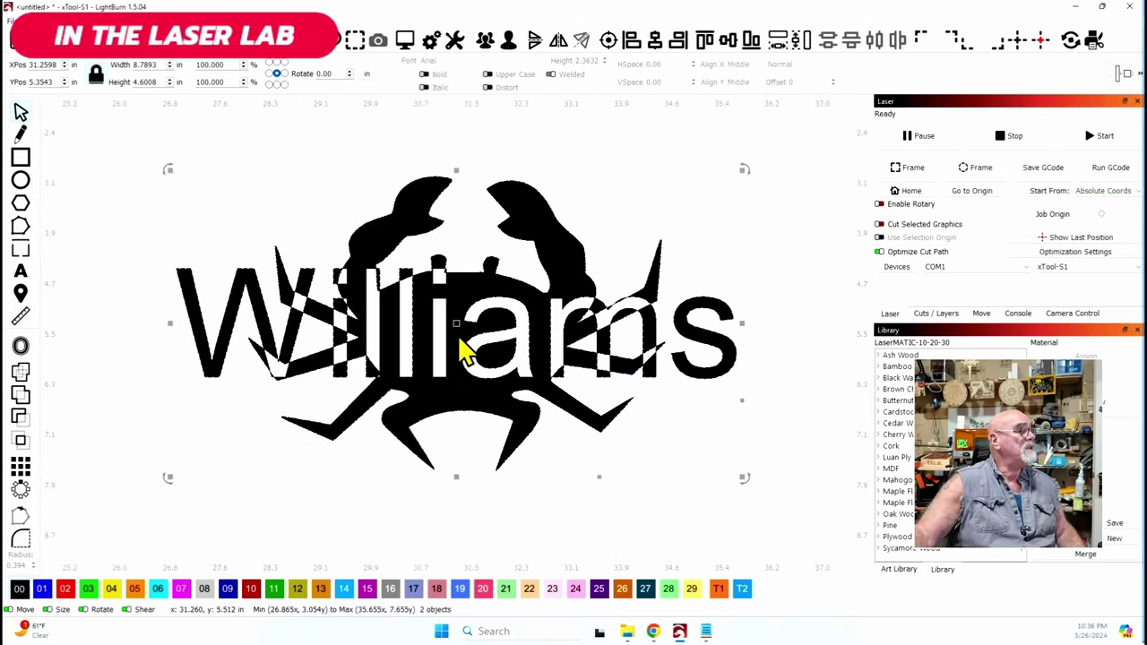
Step: Deselect the artwork and set the view style to Wireframe / Smooth
click(792, 387)
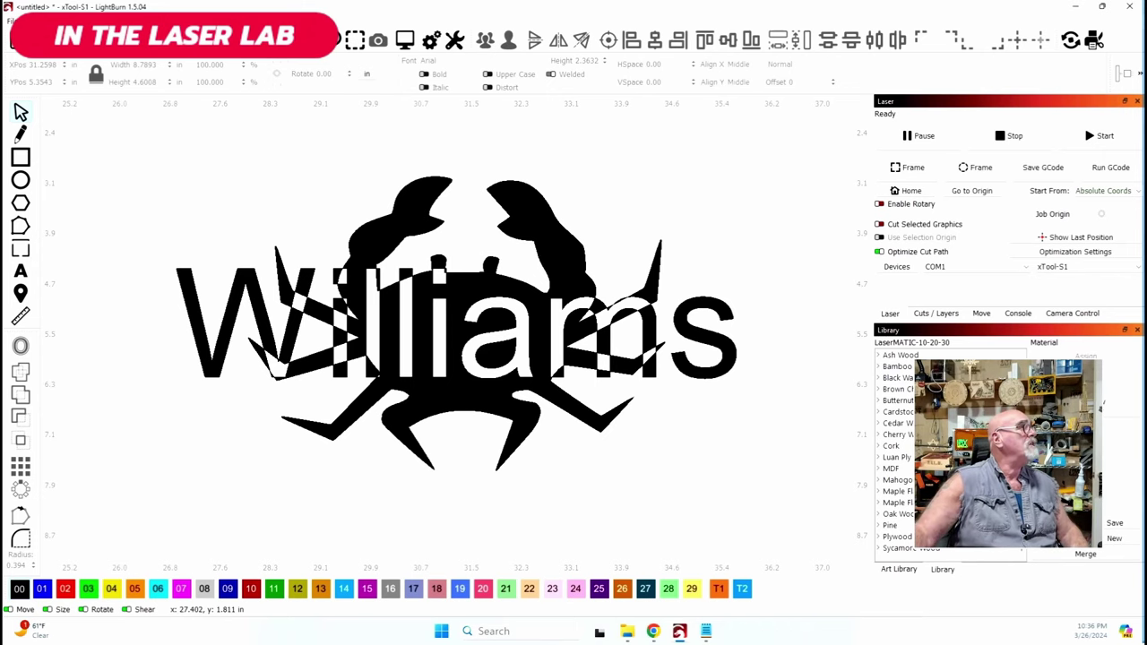
click(183, 20)
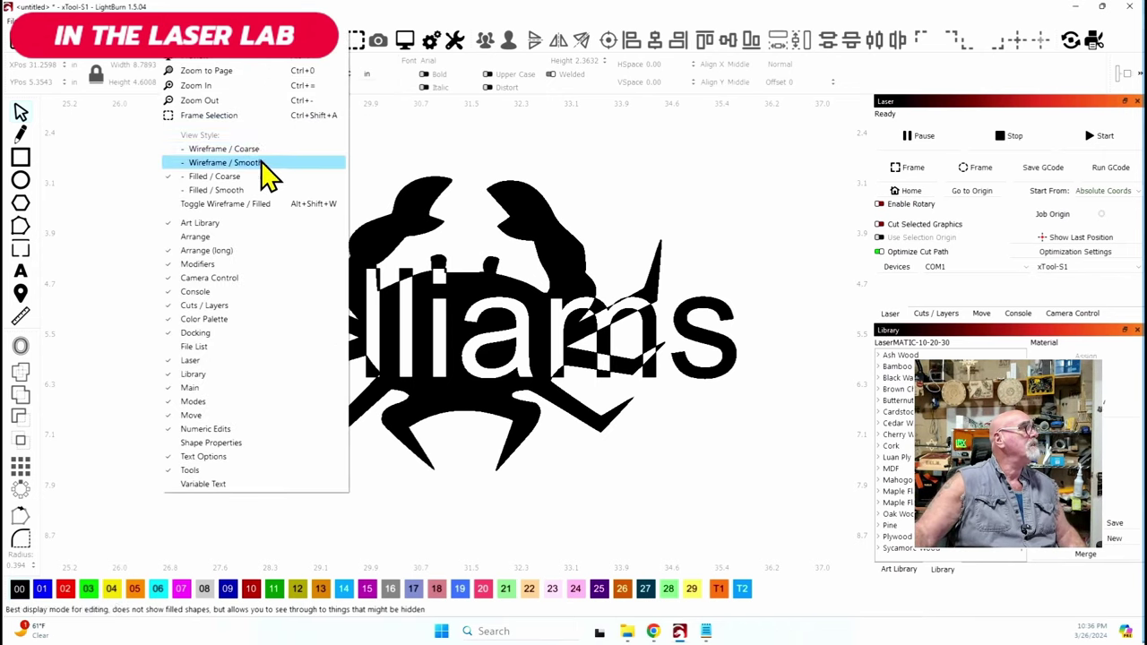
click(226, 162)
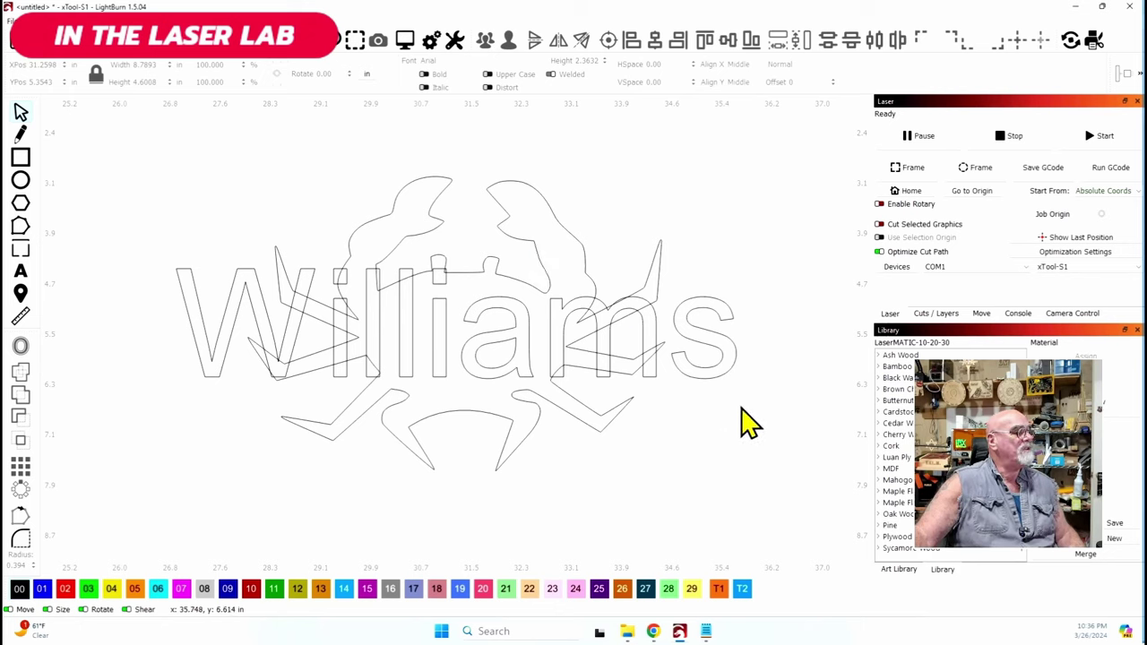
Step: Offset the name text outward by 0.18 in with round corners, outer shapes only and Optimize / Simplify results enabled
click(692, 374)
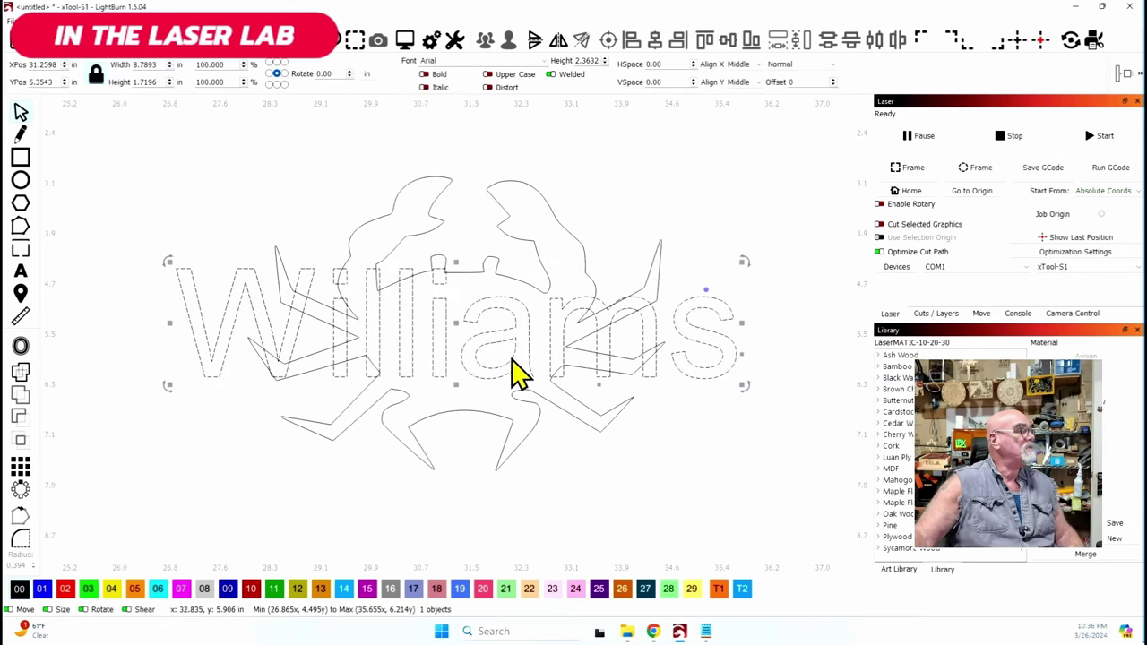
click(27, 350)
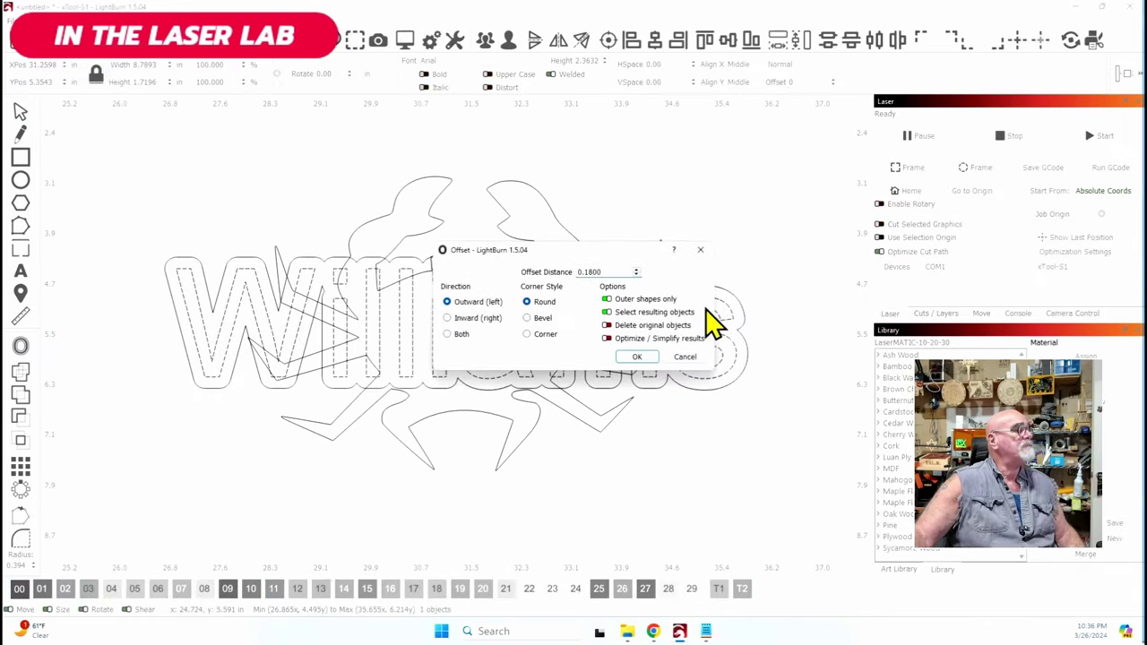
drag(594, 259, 757, 159)
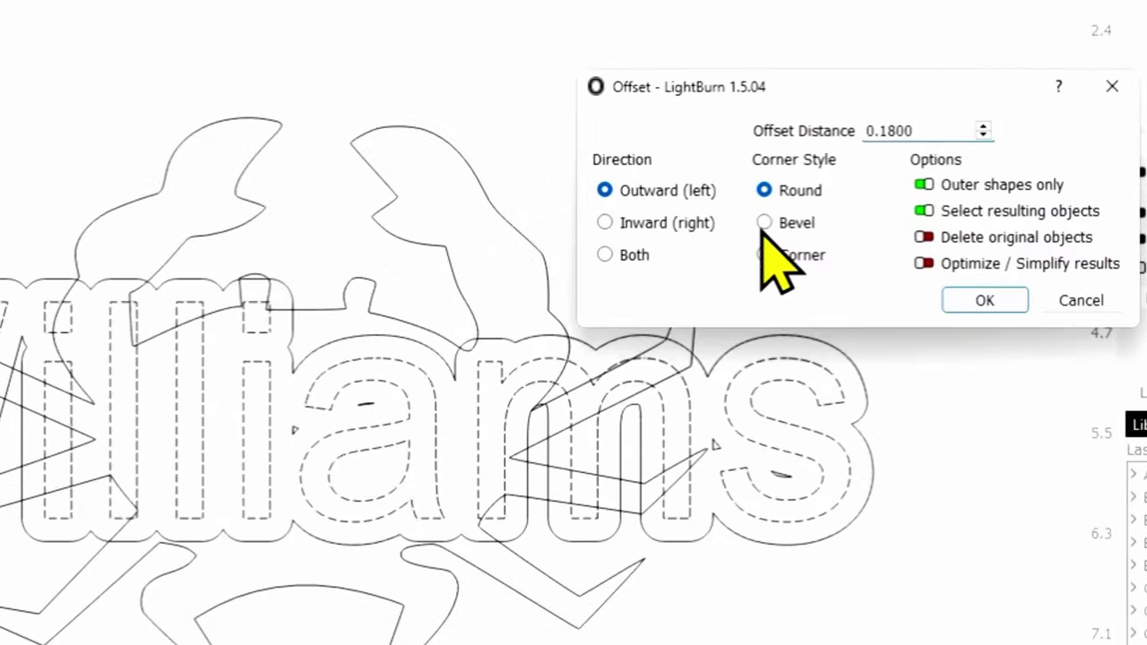
click(763, 223)
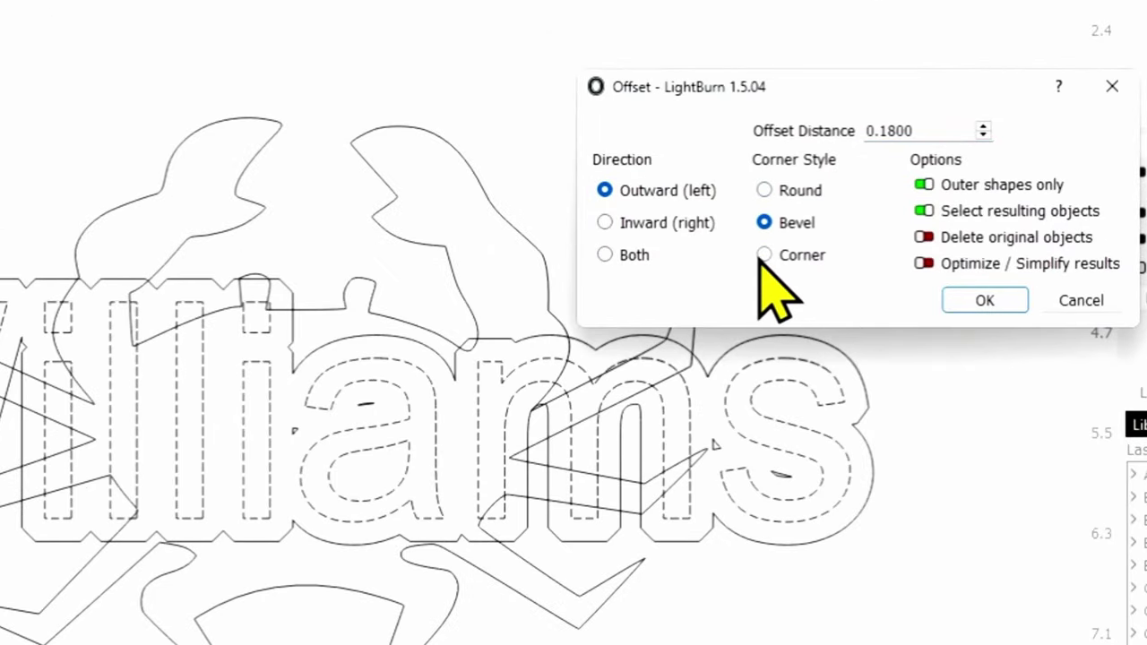
click(763, 255)
click(763, 223)
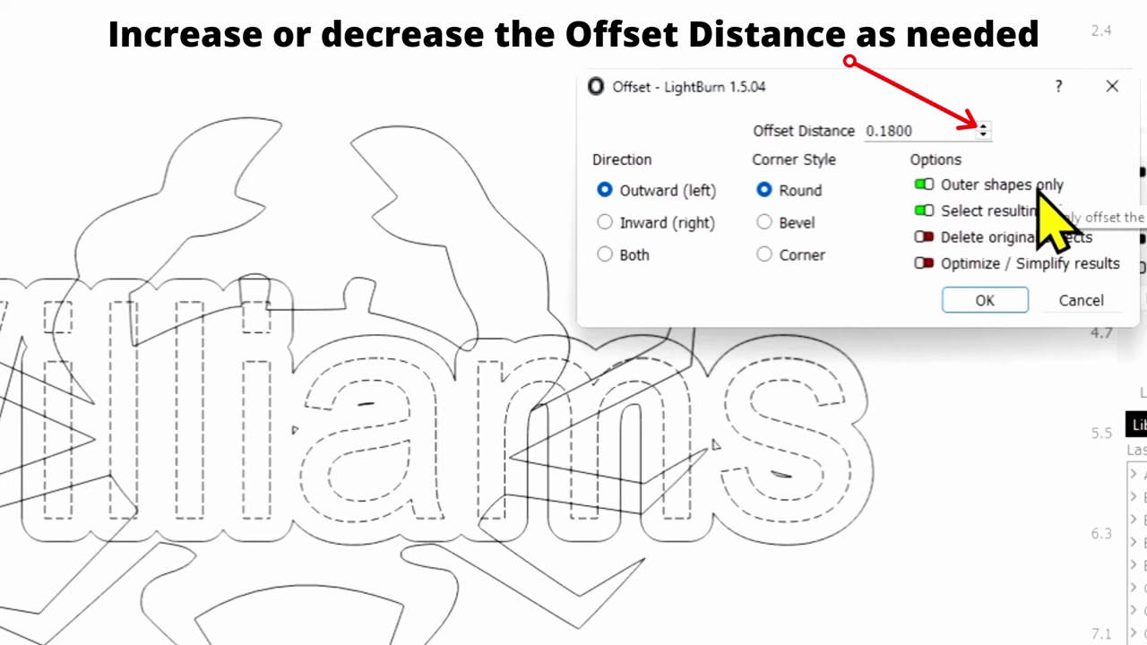
click(928, 264)
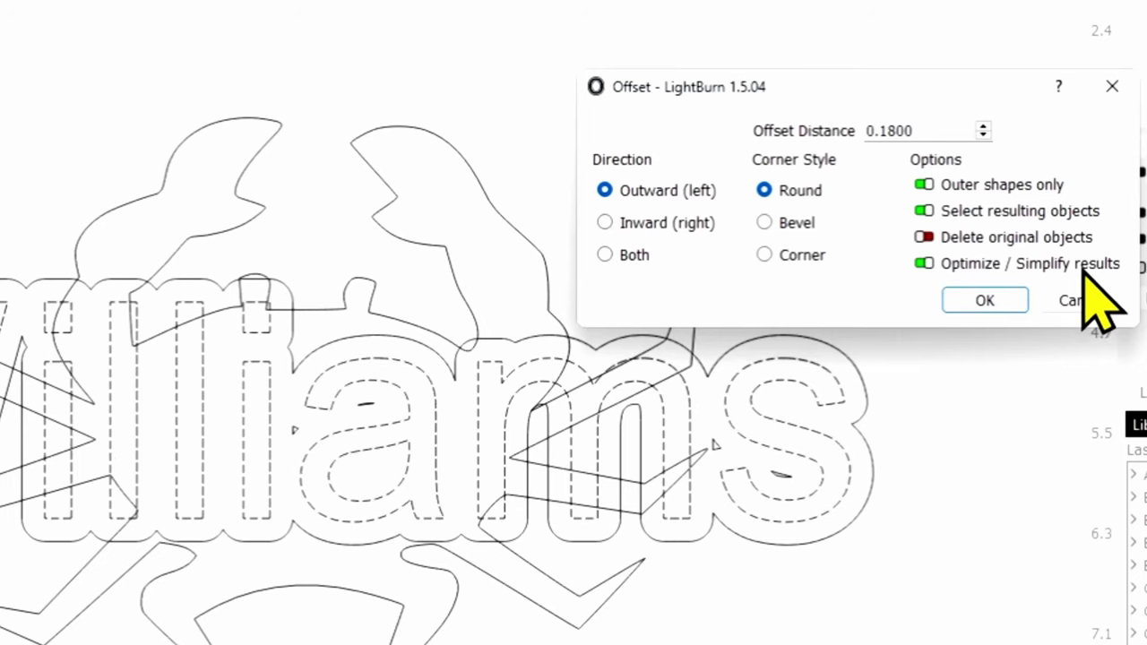
click(1003, 301)
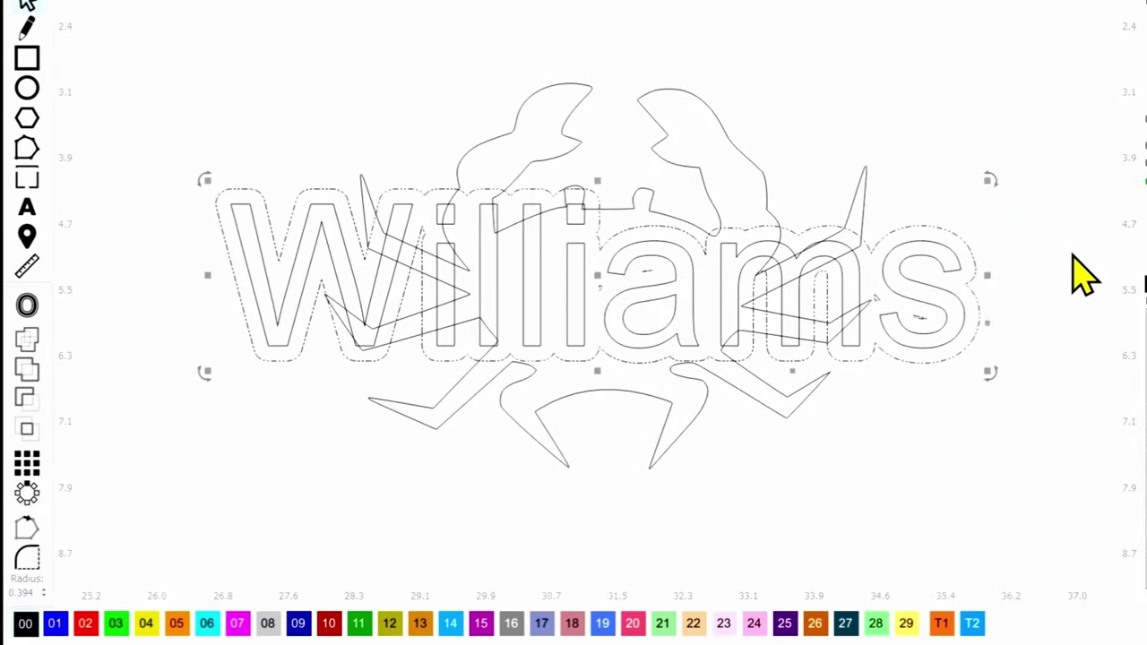
click(1074, 273)
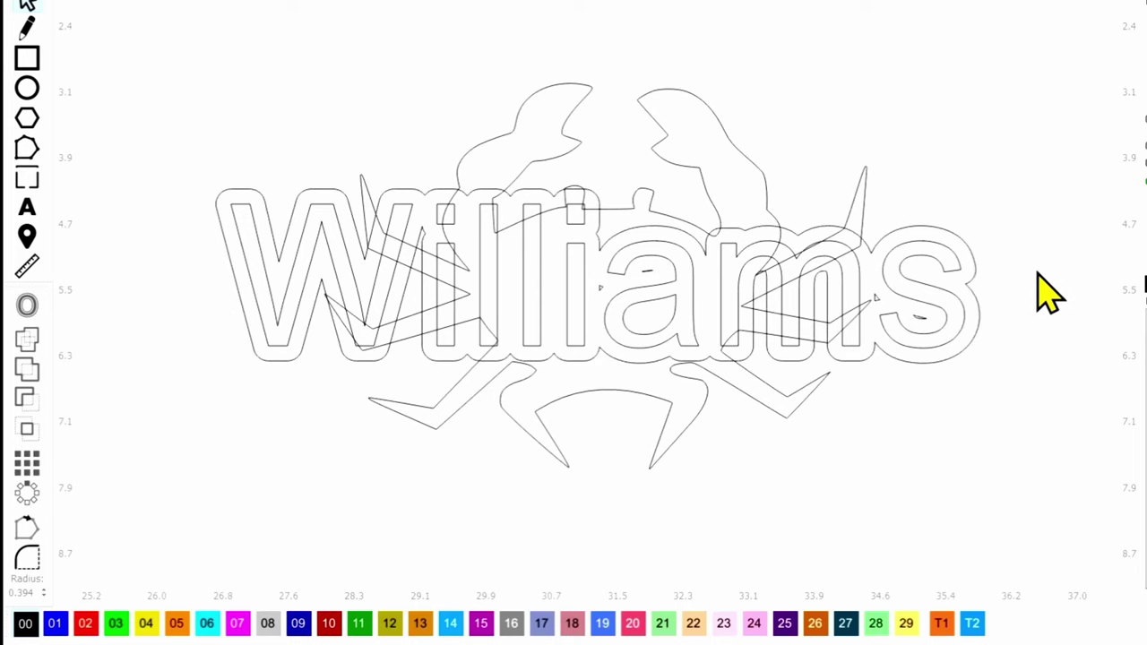
Step: Select the offset outline around the text and set the view style to Filled / Coarse
click(973, 302)
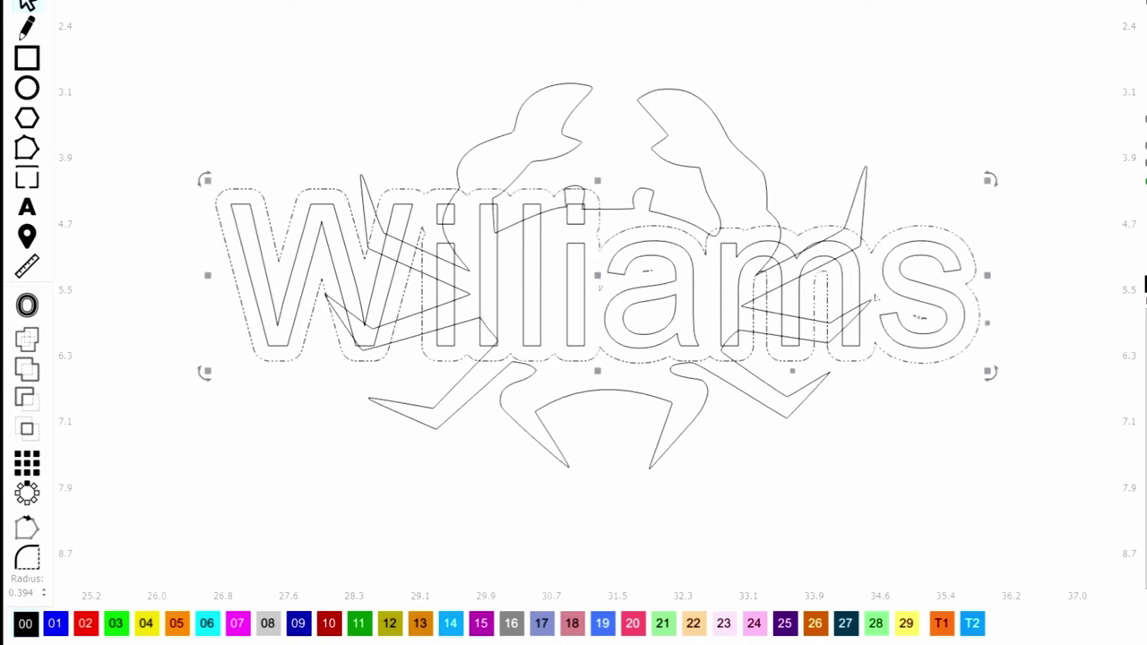
key(alt+w)
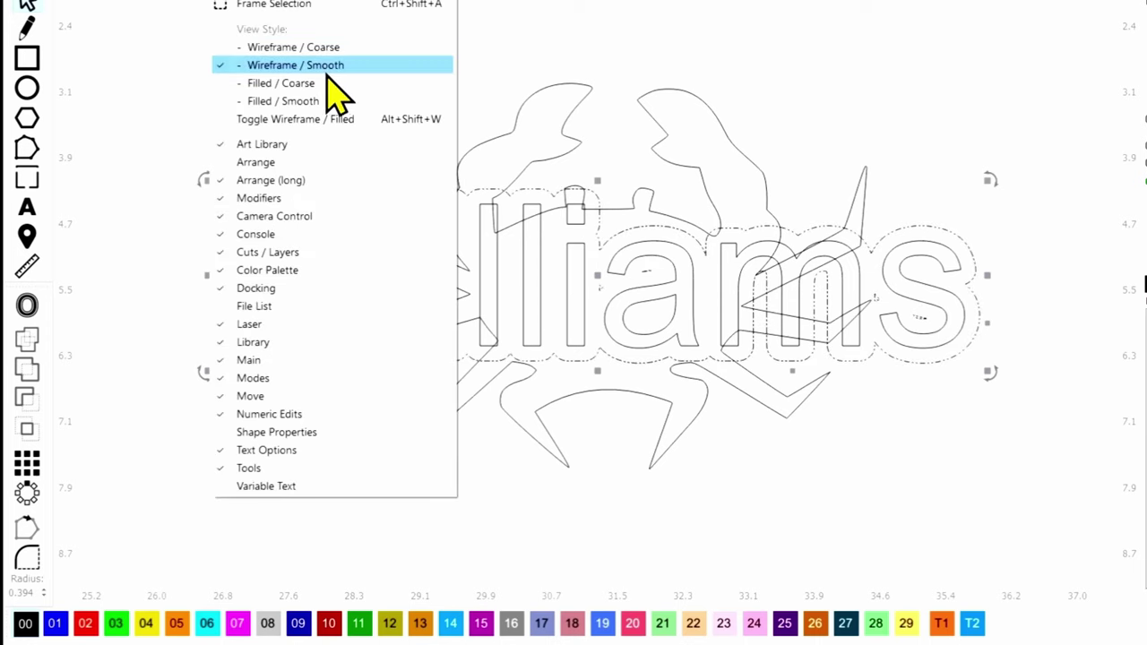
click(342, 82)
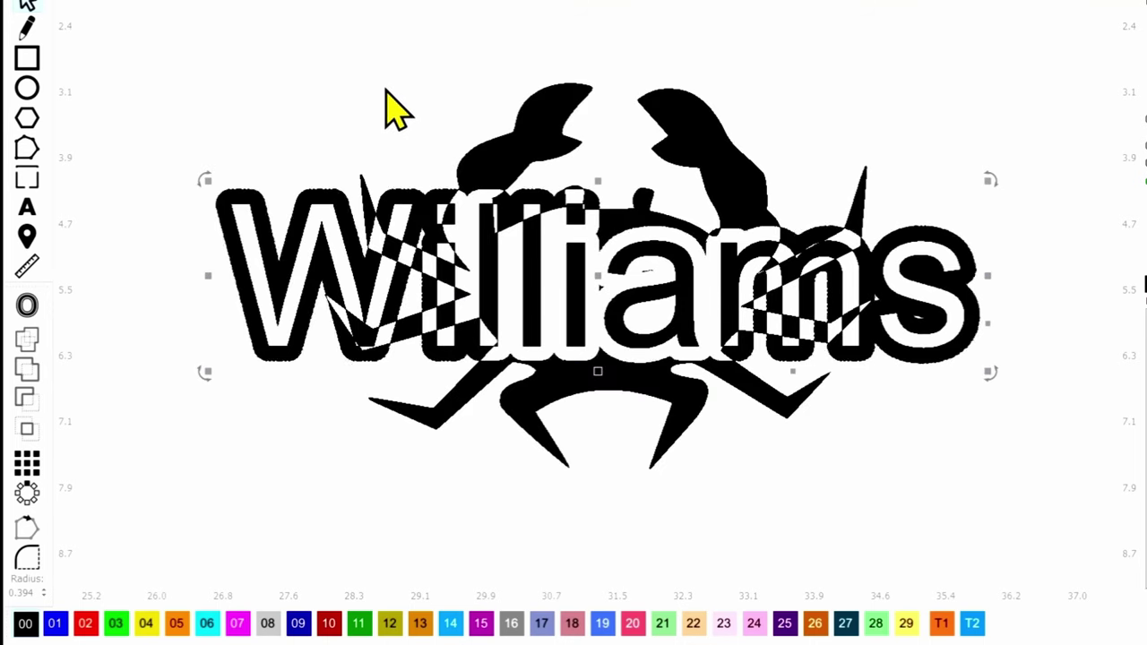
key(alt+w)
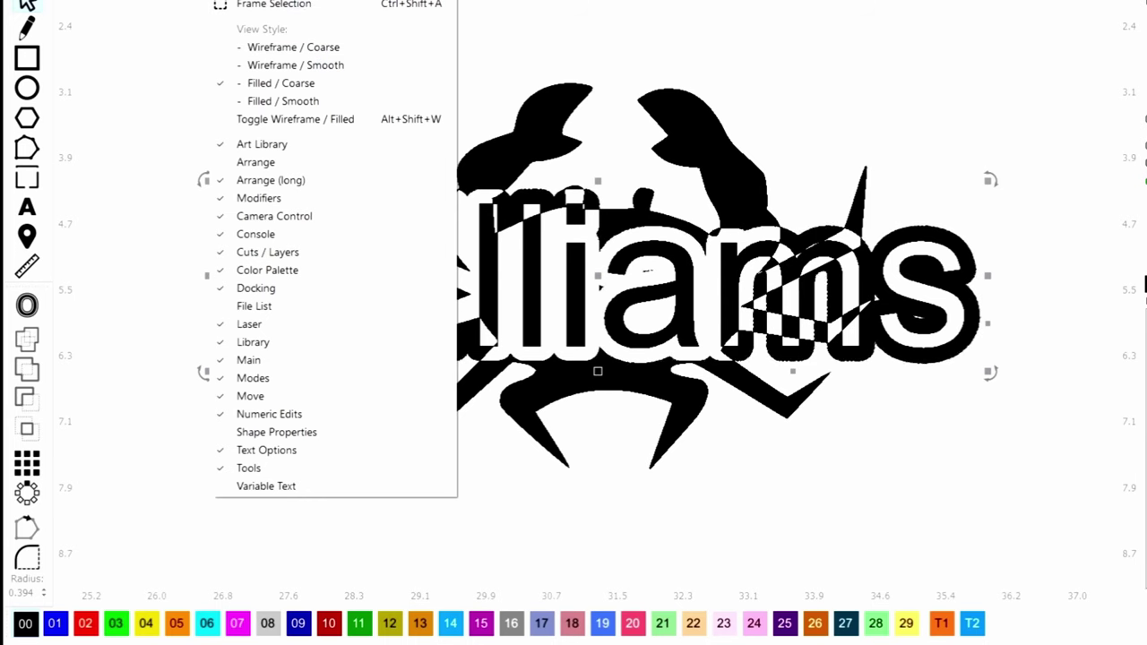
click(867, 293)
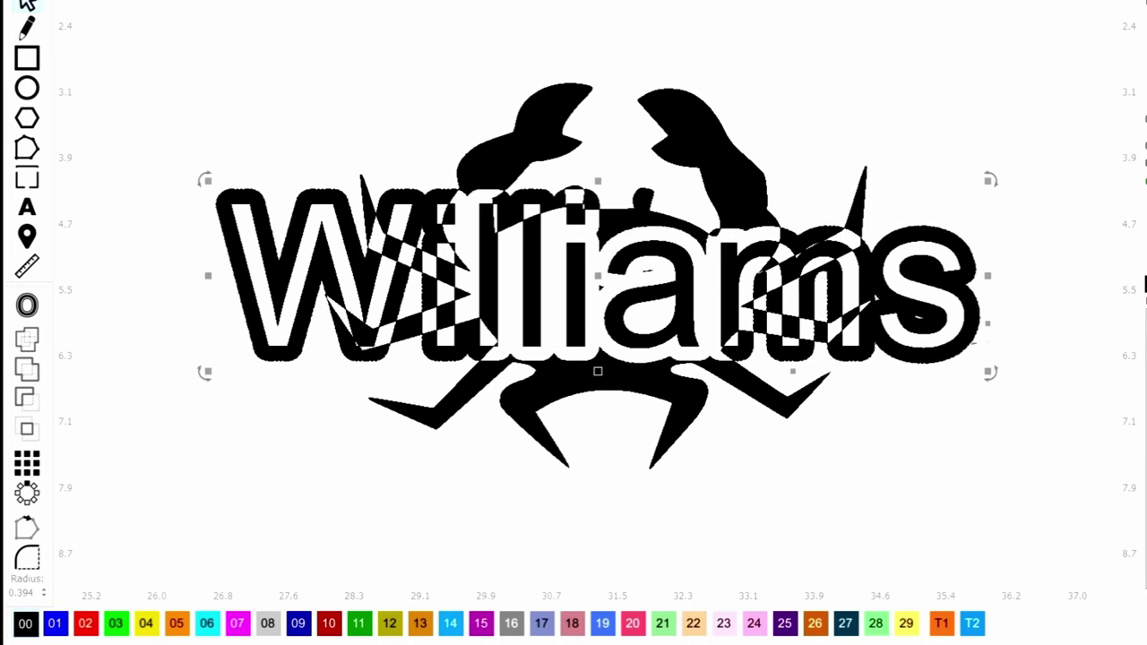
Step: Add the crab to the selected offset outline and merge both into one shape behind the text
key(shift)
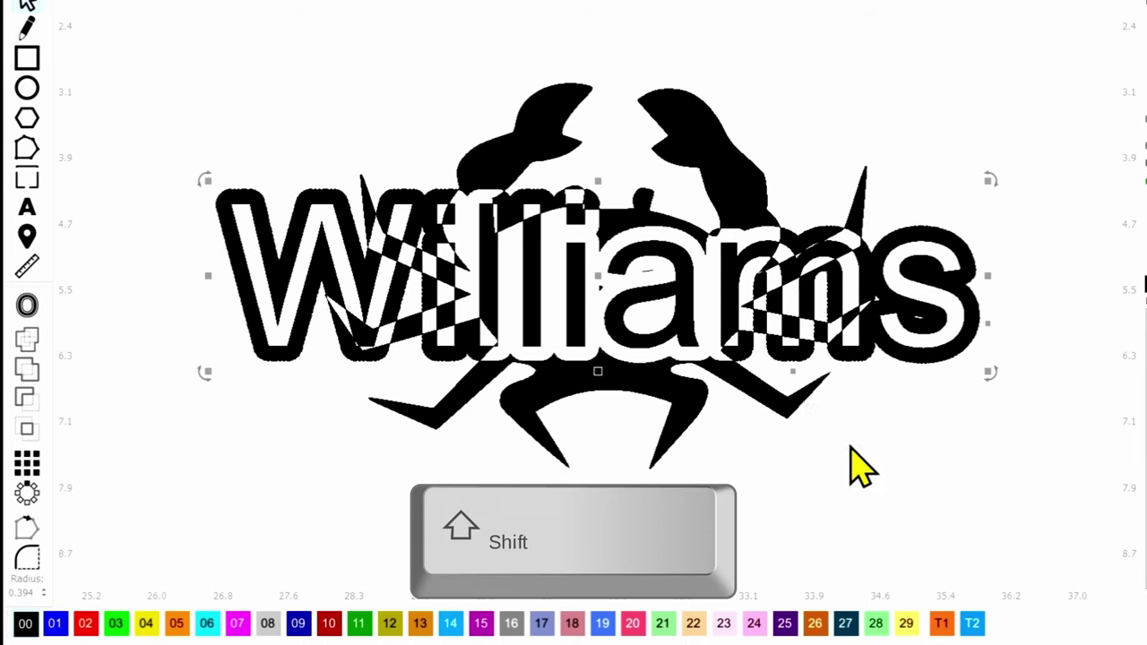
shift+click(796, 417)
shift+click(775, 412)
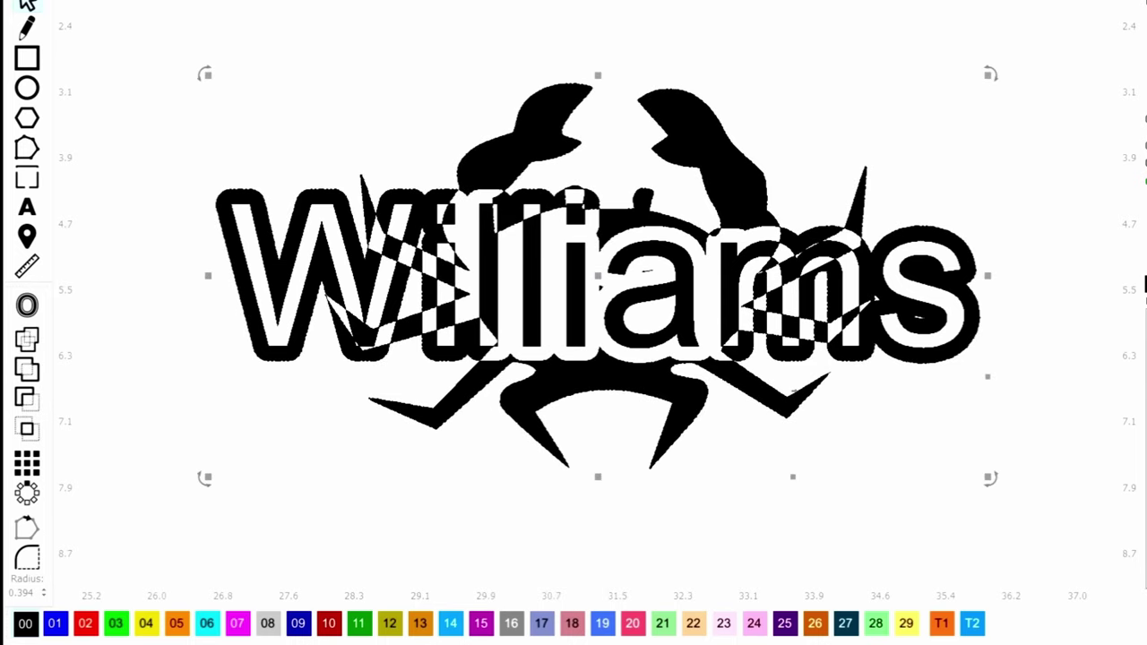
click(35, 346)
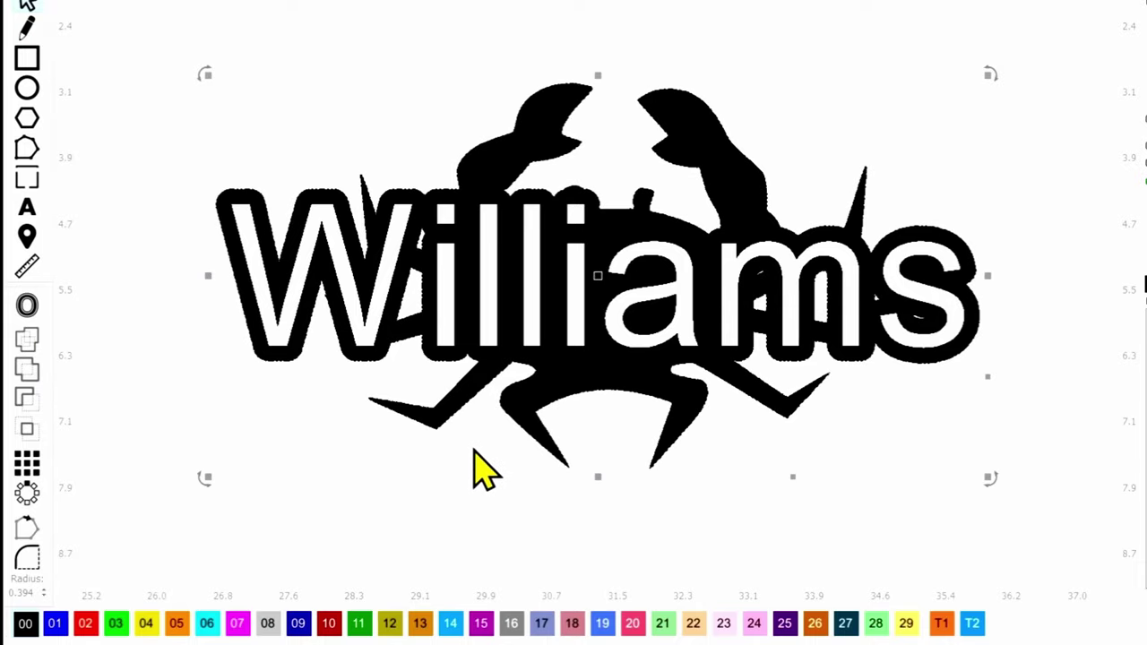
click(159, 300)
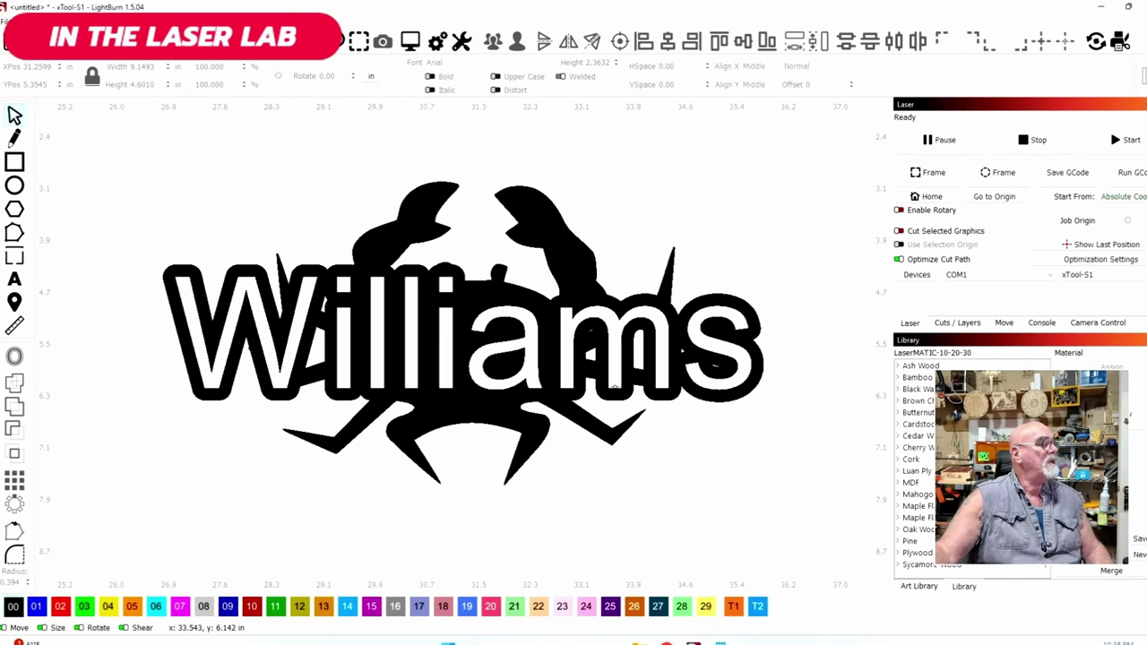
Step: Draw a rectangle about 10 by 5.43 in around the artwork and assign it to layer 02
scroll(537, 346, up, 2)
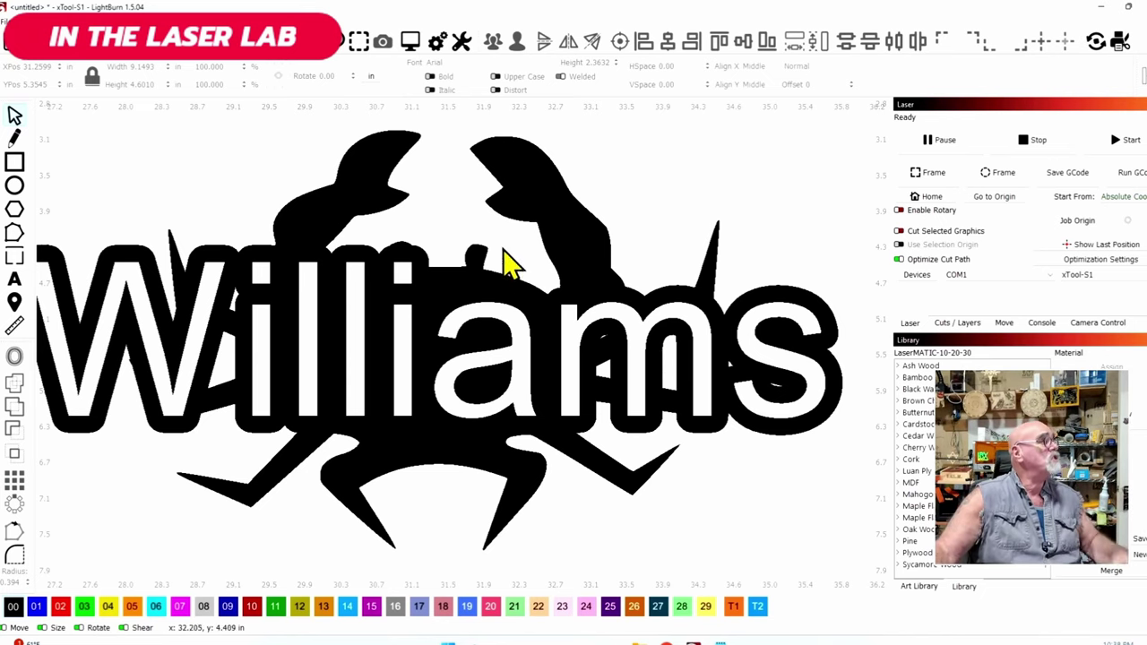
scroll(448, 224, down, 2)
scroll(459, 211, up, 2)
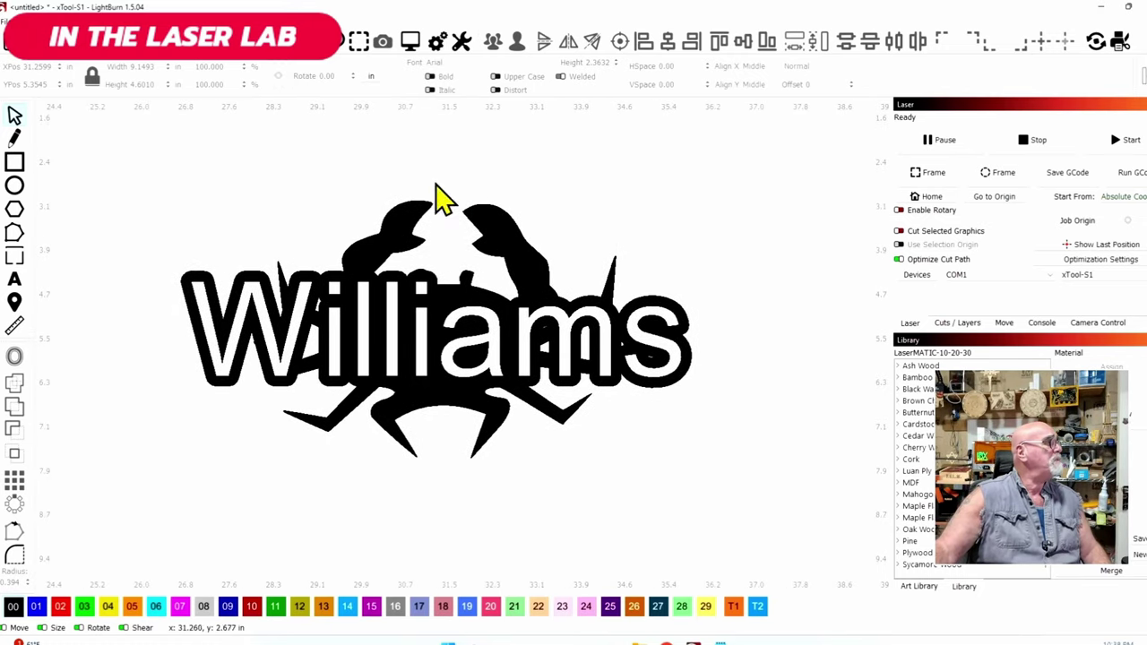
click(12, 164)
drag(164, 176, 721, 480)
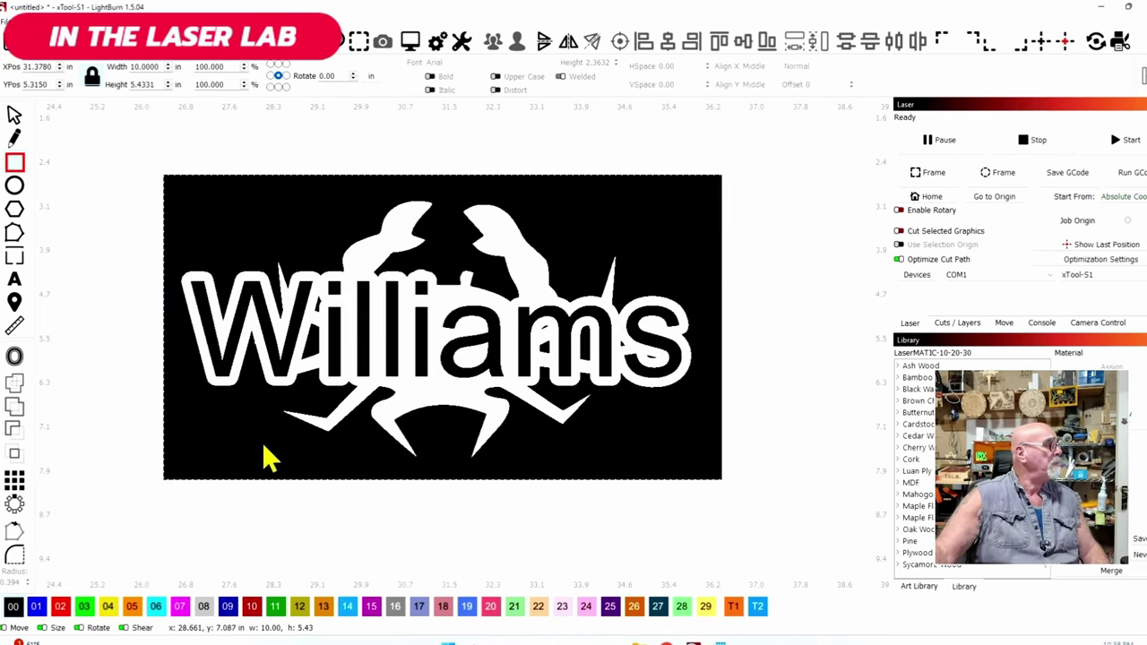
click(59, 606)
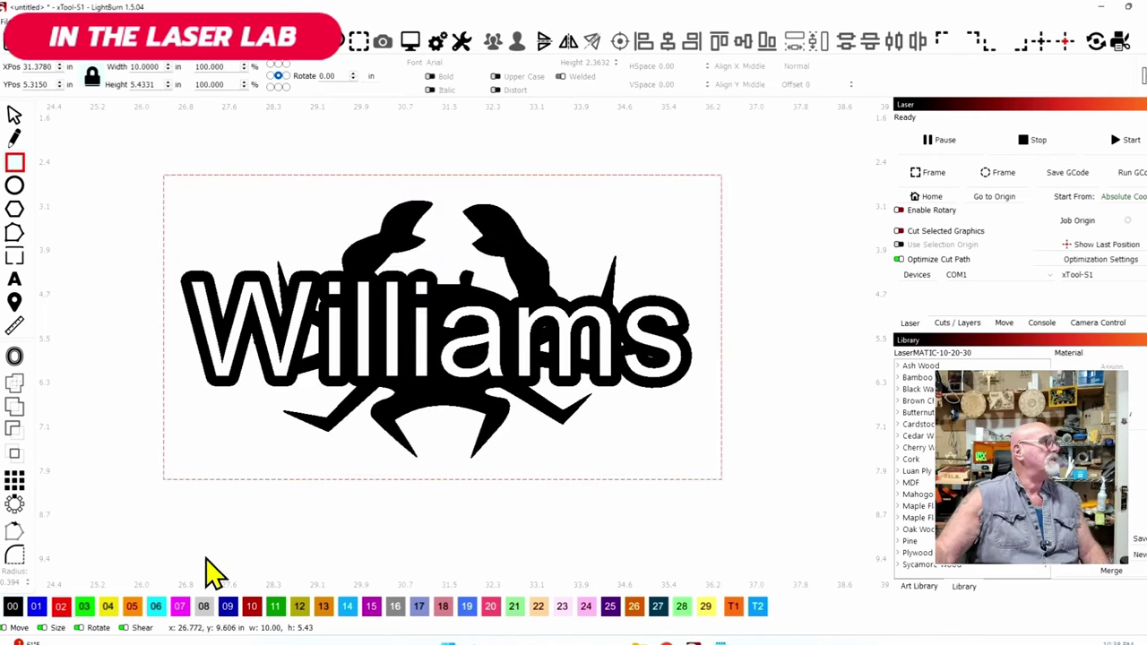
Step: Reduce the rectangle's height to about 4.89 in by bringing its upper and lower edges closer to the crab
click(14, 117)
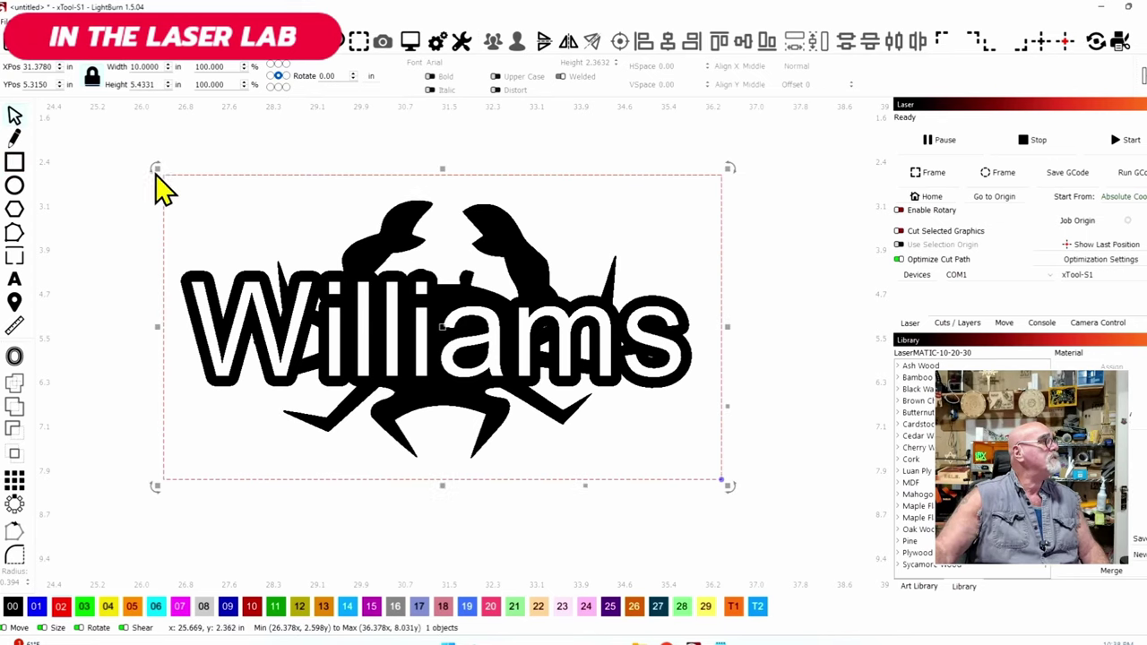
drag(440, 171, 445, 185)
drag(442, 486, 443, 475)
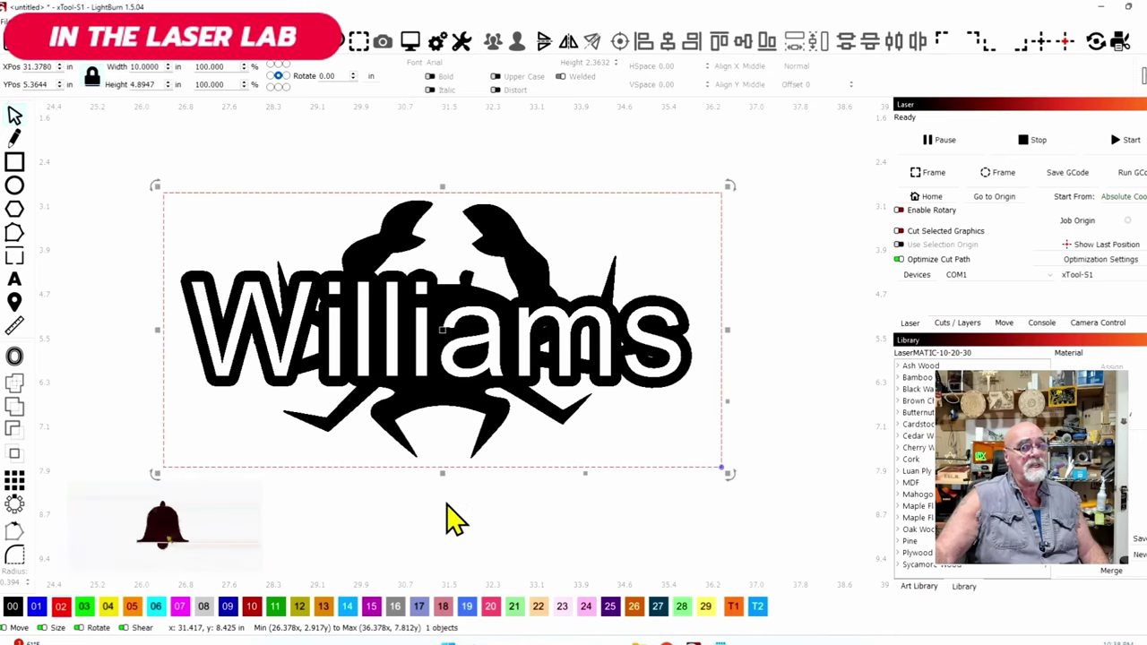
Step: Reduce the rectangle's width to about 9.45 in by bringing its side edges closer to the lettering, and deselect it
drag(727, 333, 708, 333)
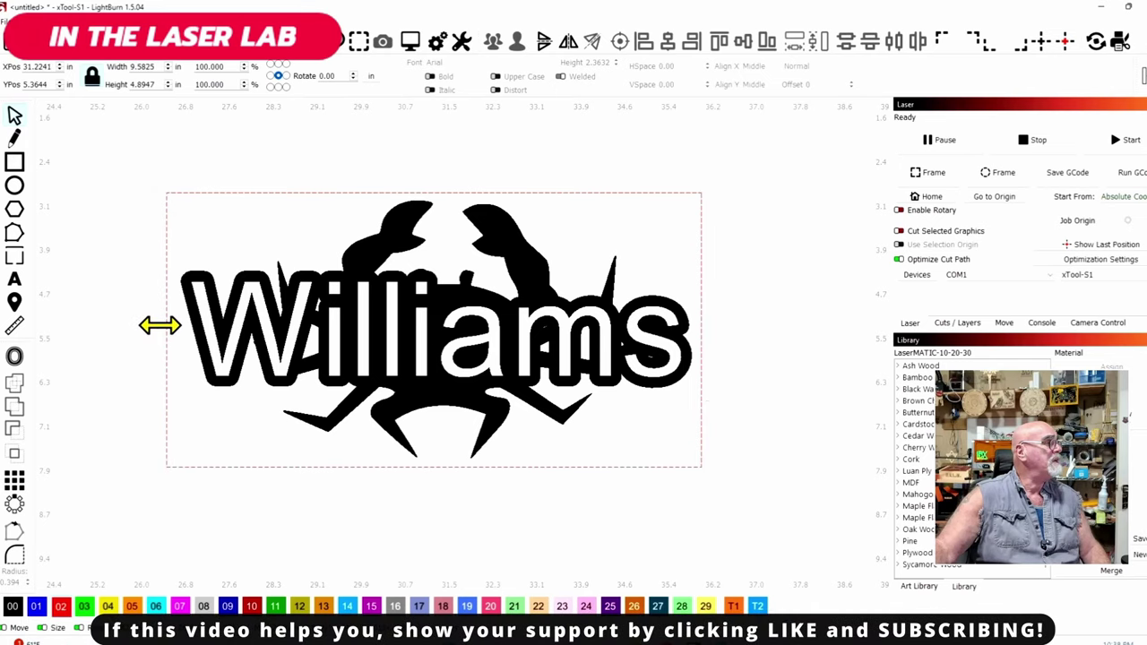
click(811, 432)
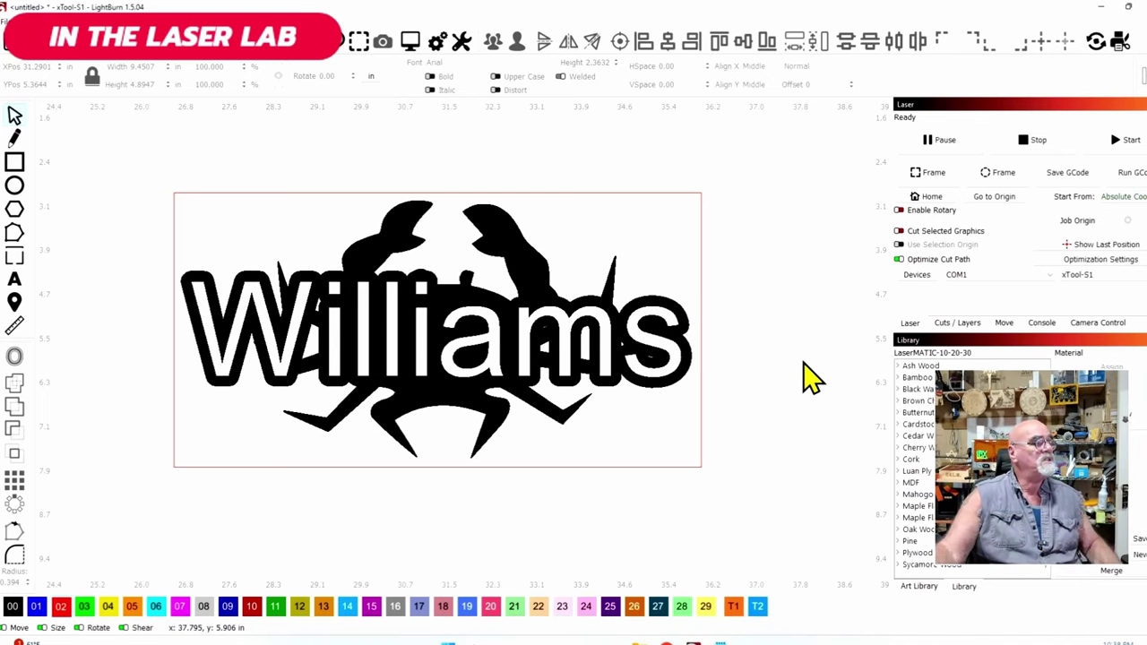
click(699, 426)
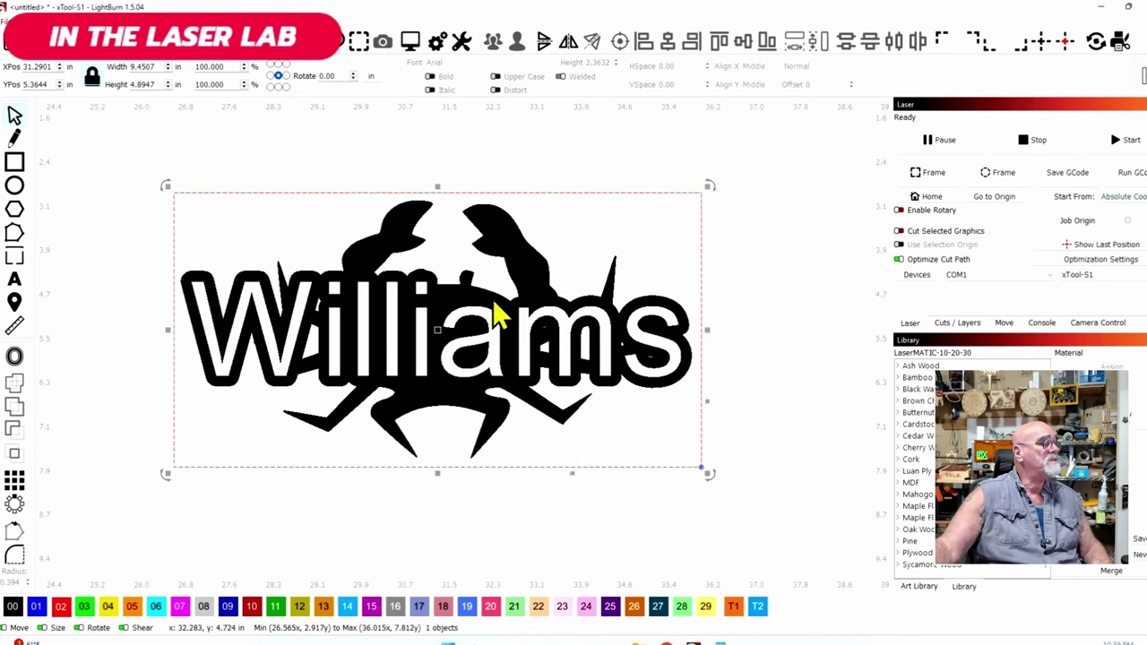
scroll(587, 358, up, 1)
scroll(564, 350, up, 1)
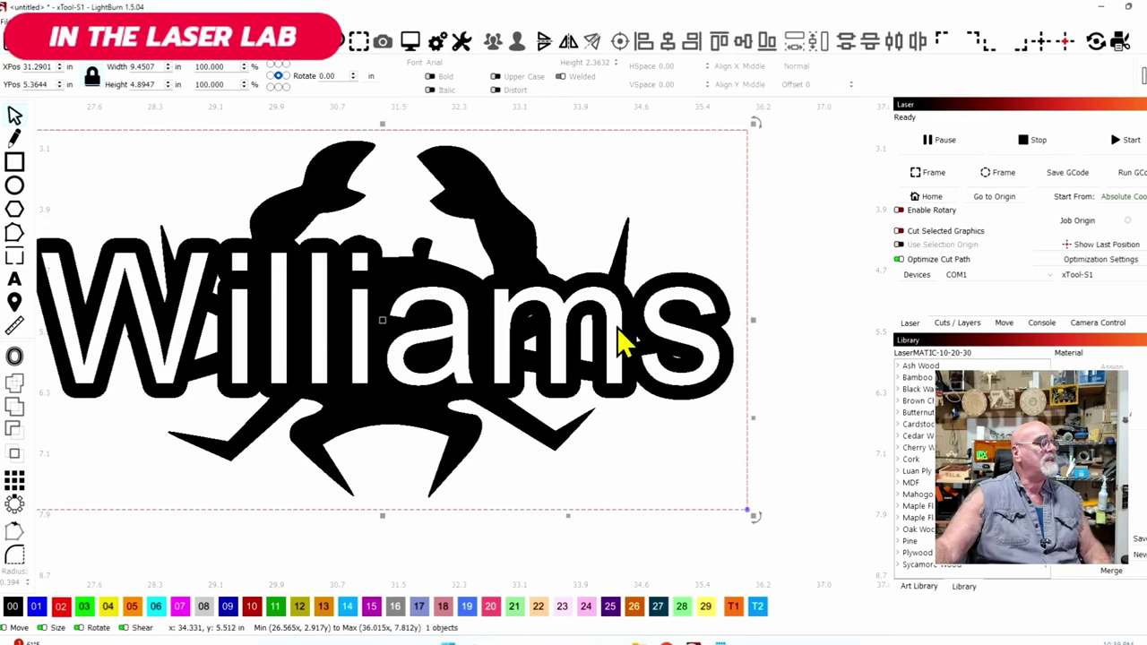
scroll(681, 306, down, 1)
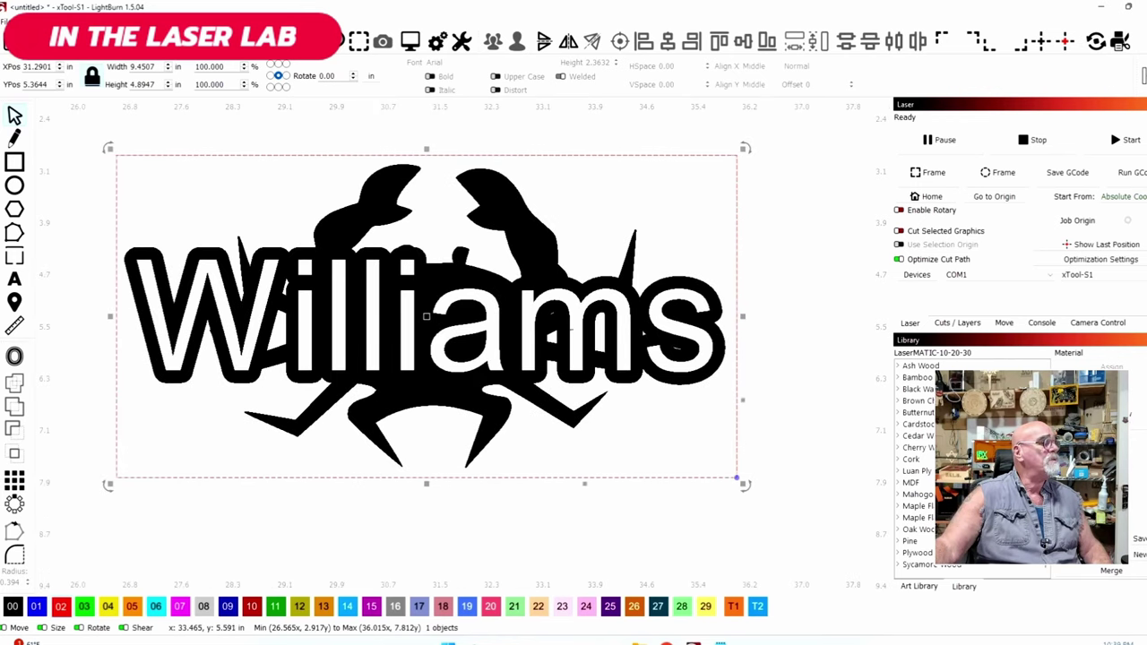
click(831, 353)
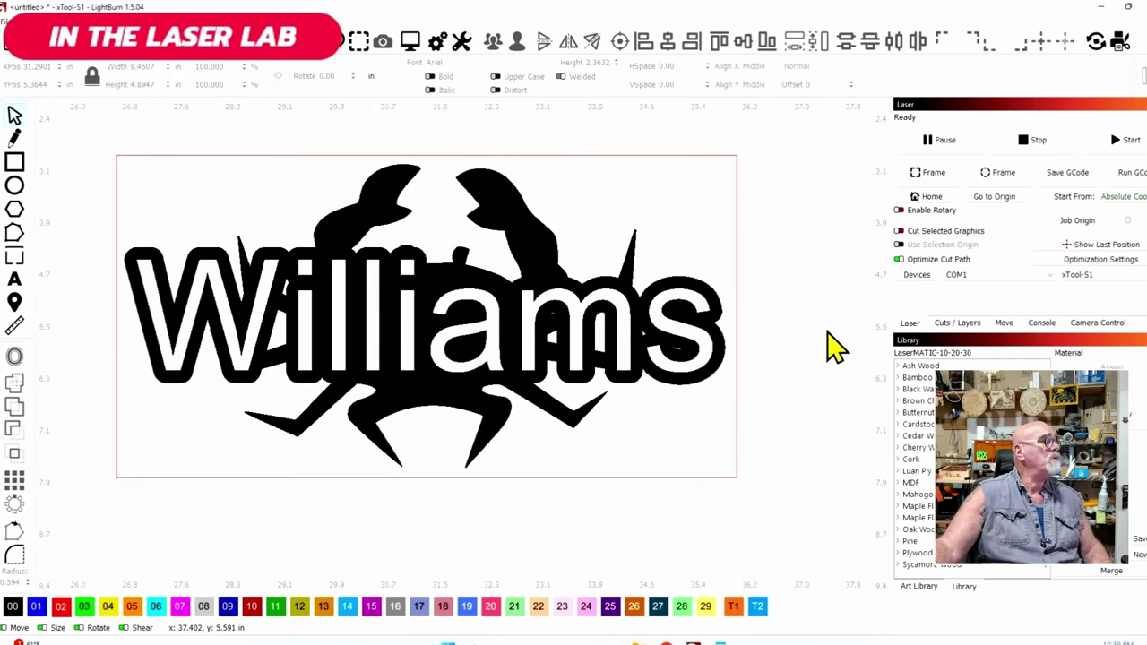
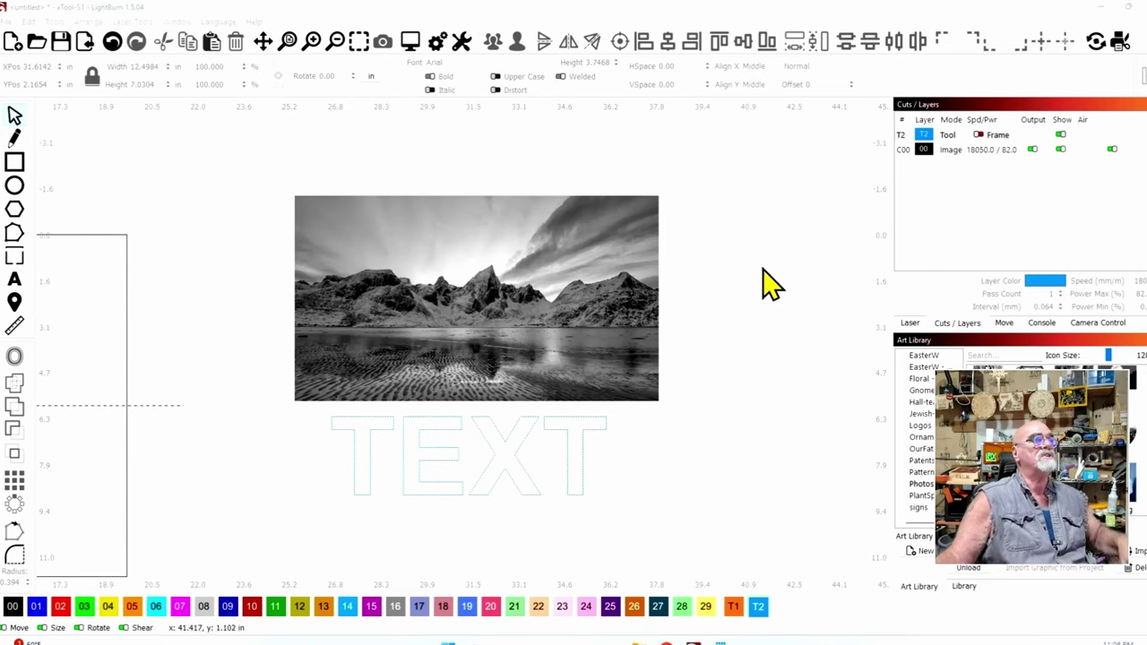
Step: Select the mountain photo together with the ellipse over it and apply the ellipse as the image mask
click(914, 150)
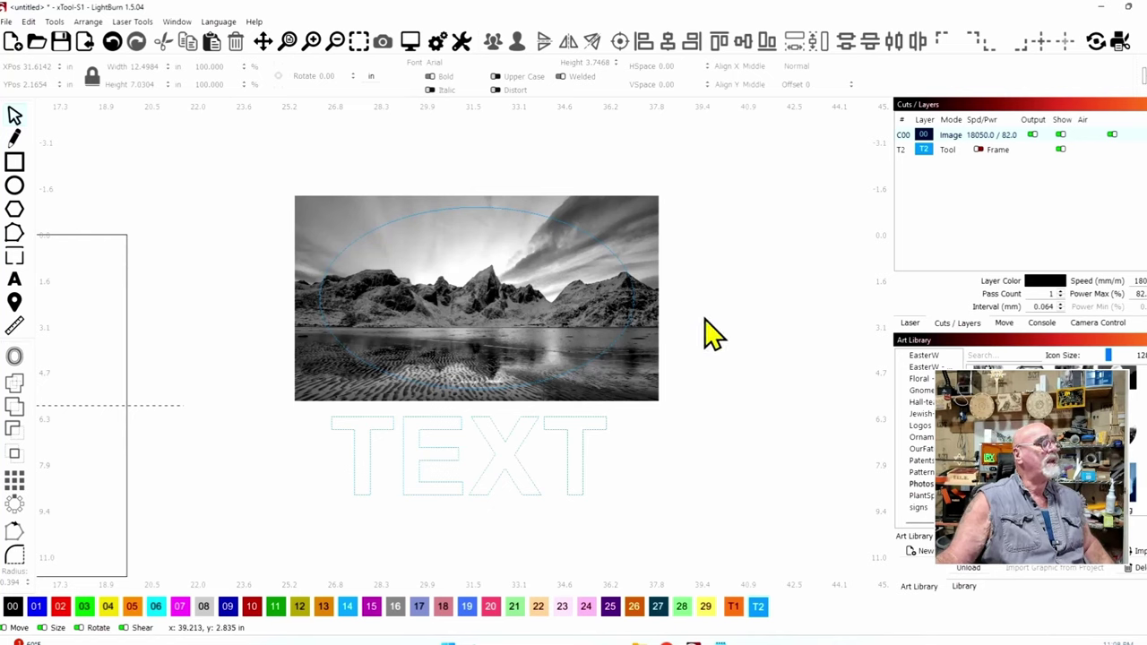
click(612, 308)
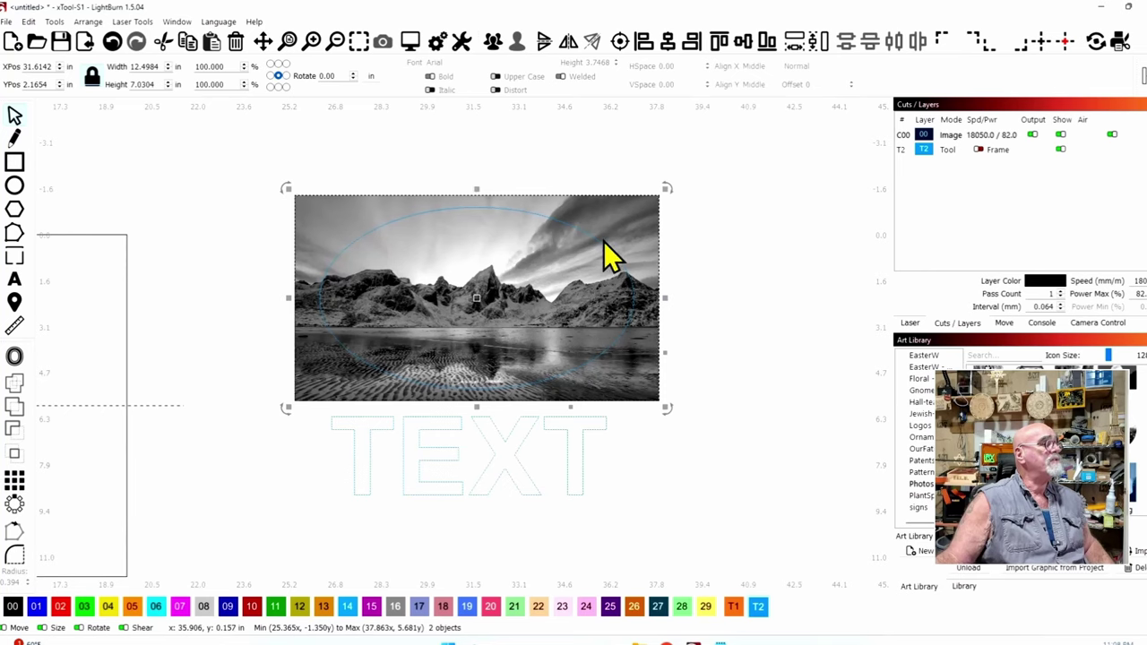
right_click(603, 241)
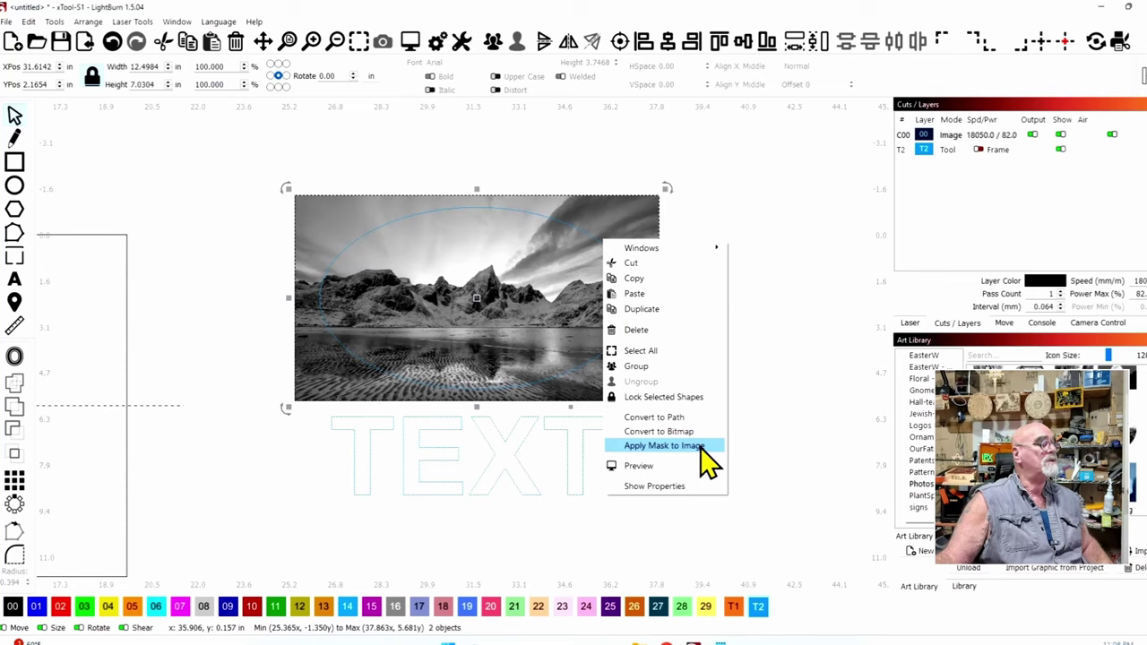
click(664, 445)
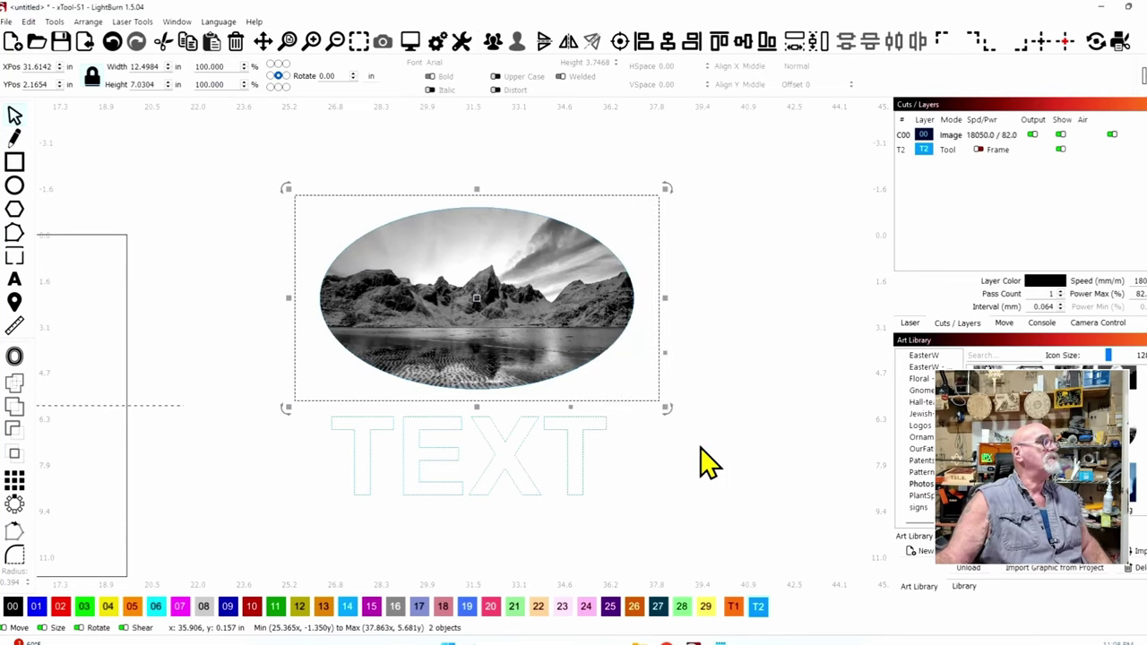
click(723, 344)
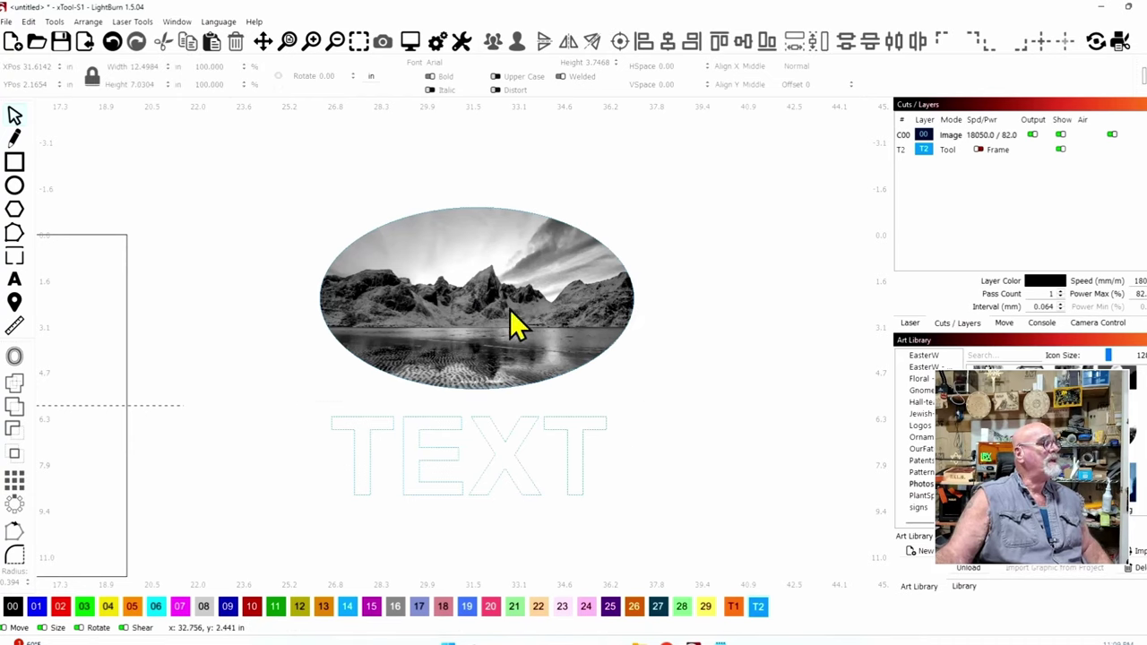
Step: Reposition the mountain photo inside its oval mask by shifting the image slightly left and up
click(604, 295)
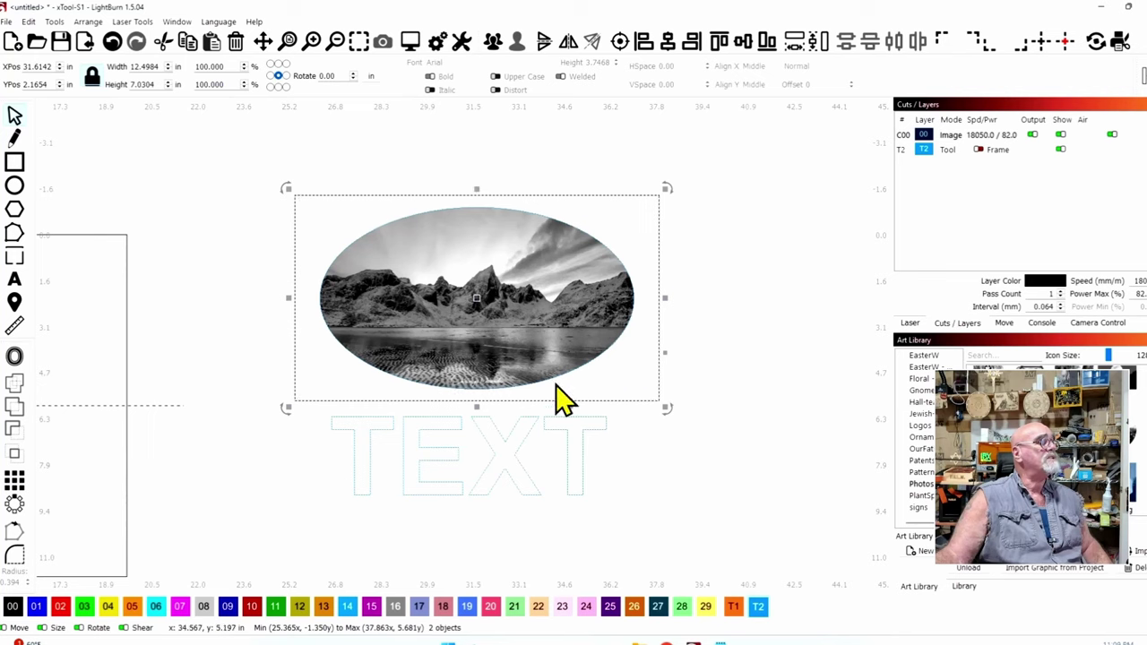
click(723, 313)
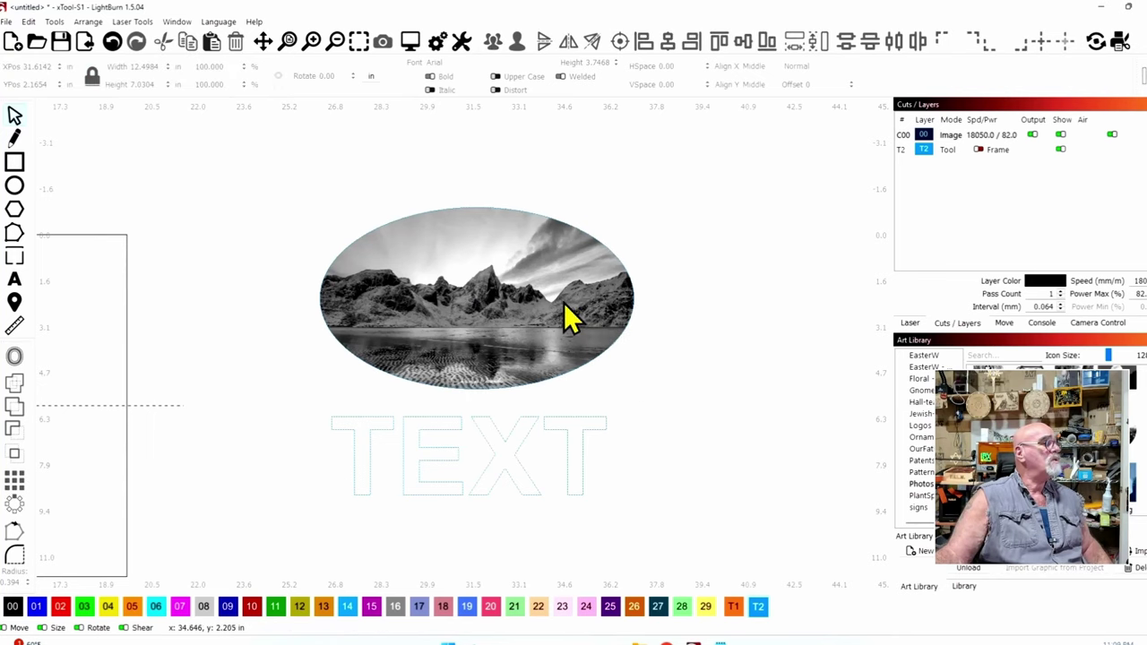
drag(559, 301, 533, 294)
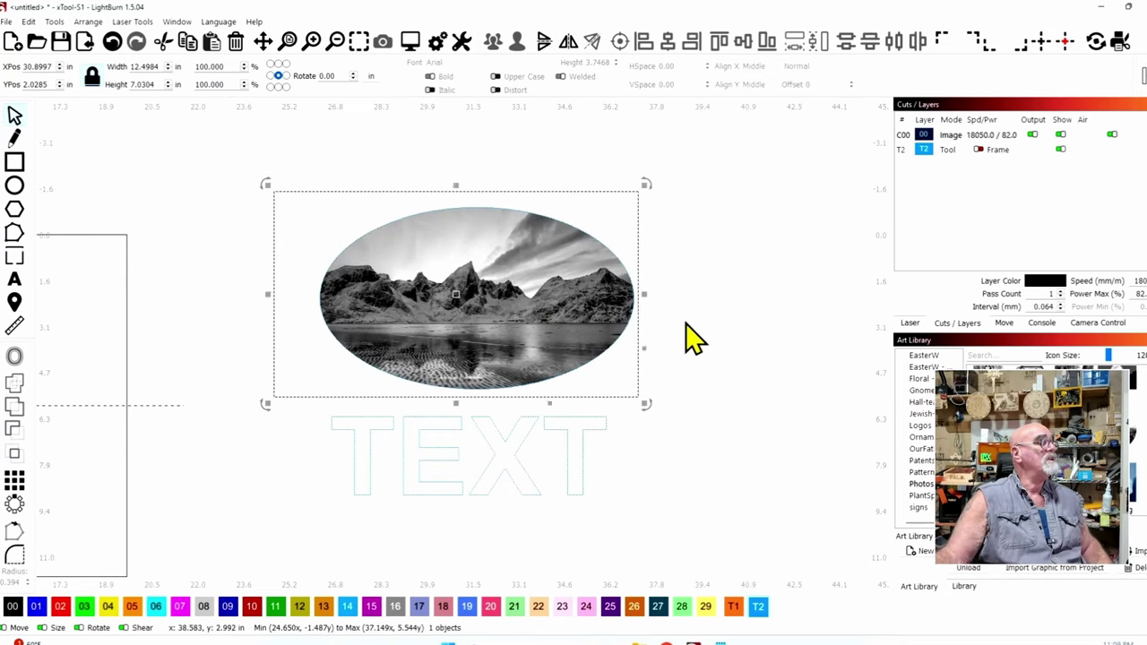
Step: Add the ellipse to the photo selection and flatten the image mask into the oval picture
shift+click(479, 255)
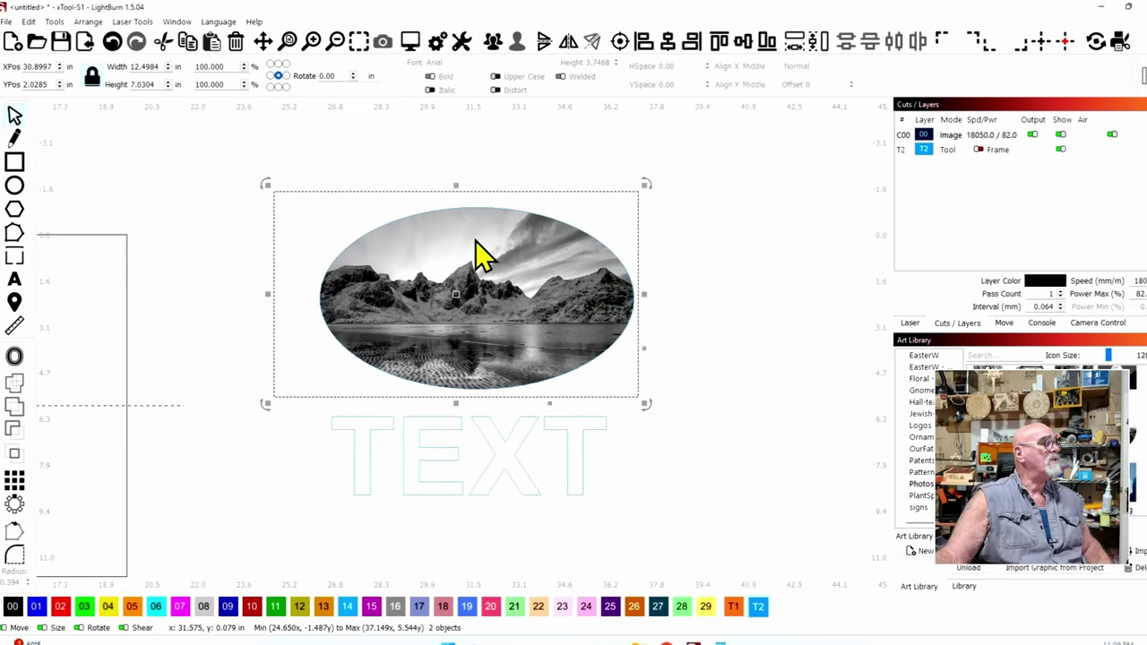
right_click(499, 258)
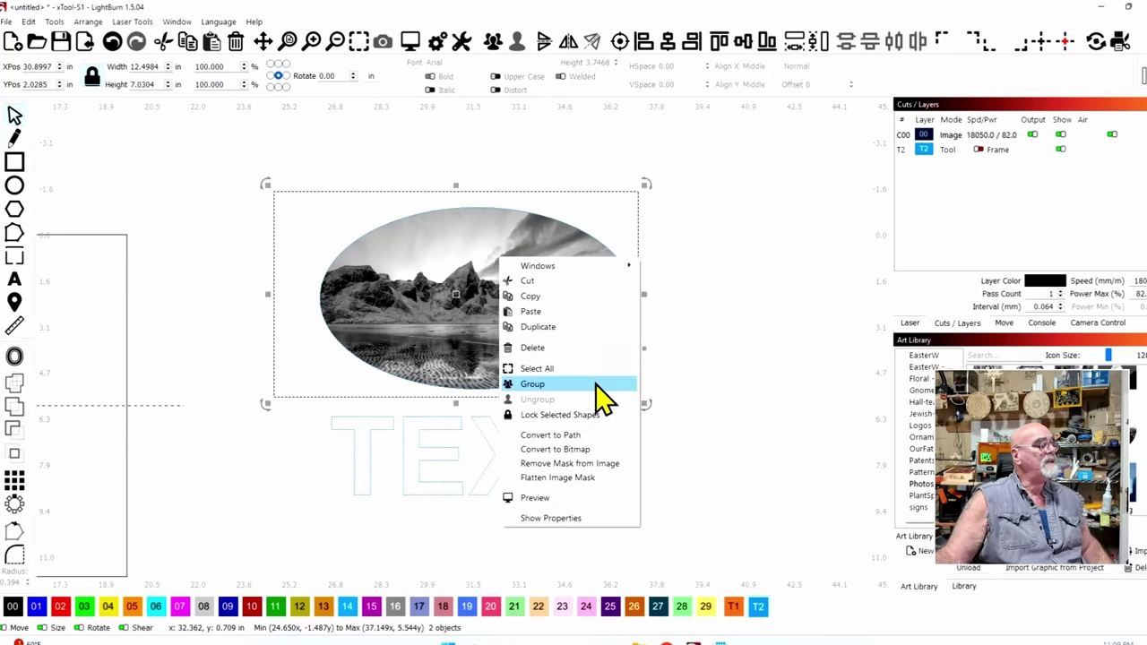
click(609, 481)
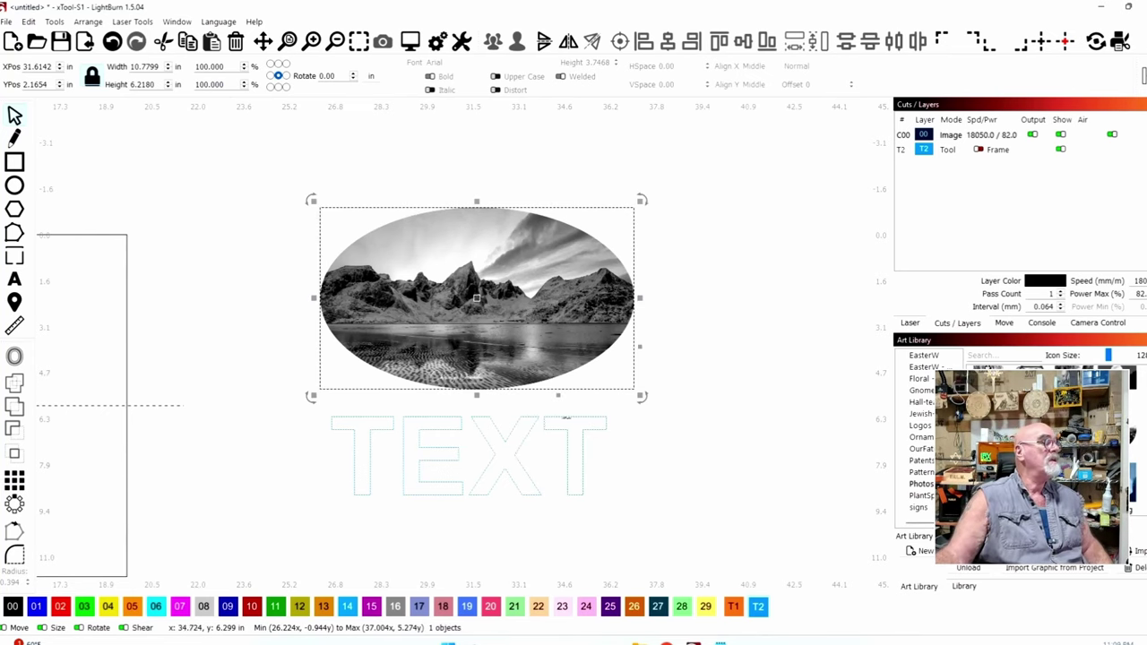
click(727, 350)
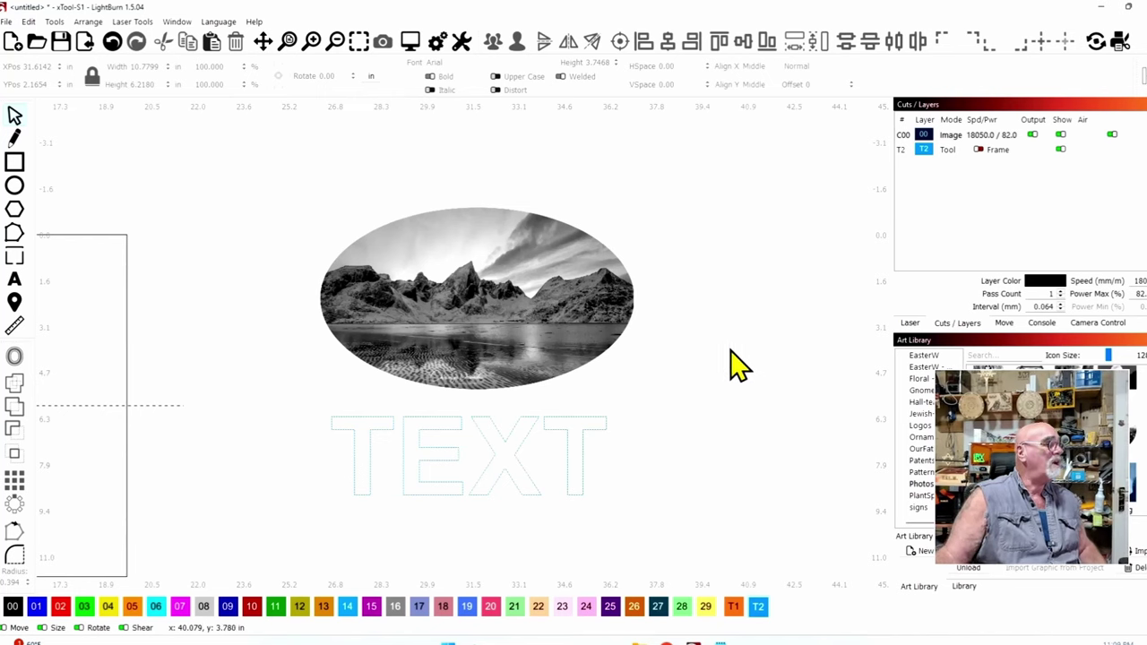
Step: Enlarge the oval photo to about 17.24 by 9.94 in and place the TEXT outline over it at about 14.7 by 4.18 in
drag(639, 366, 763, 419)
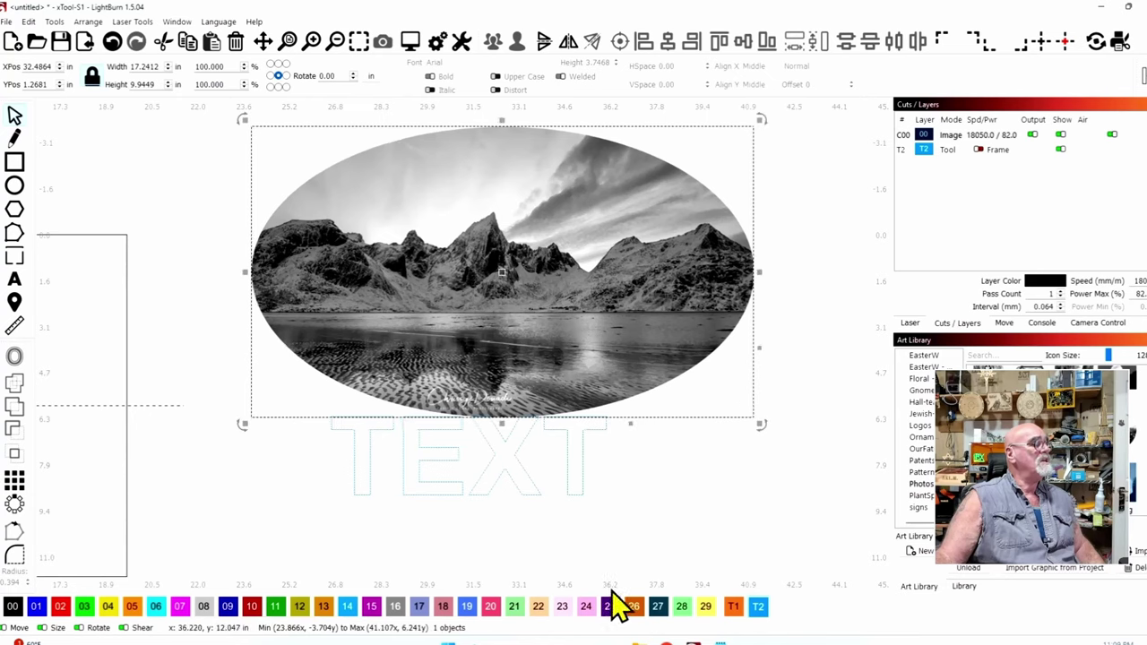
click(533, 497)
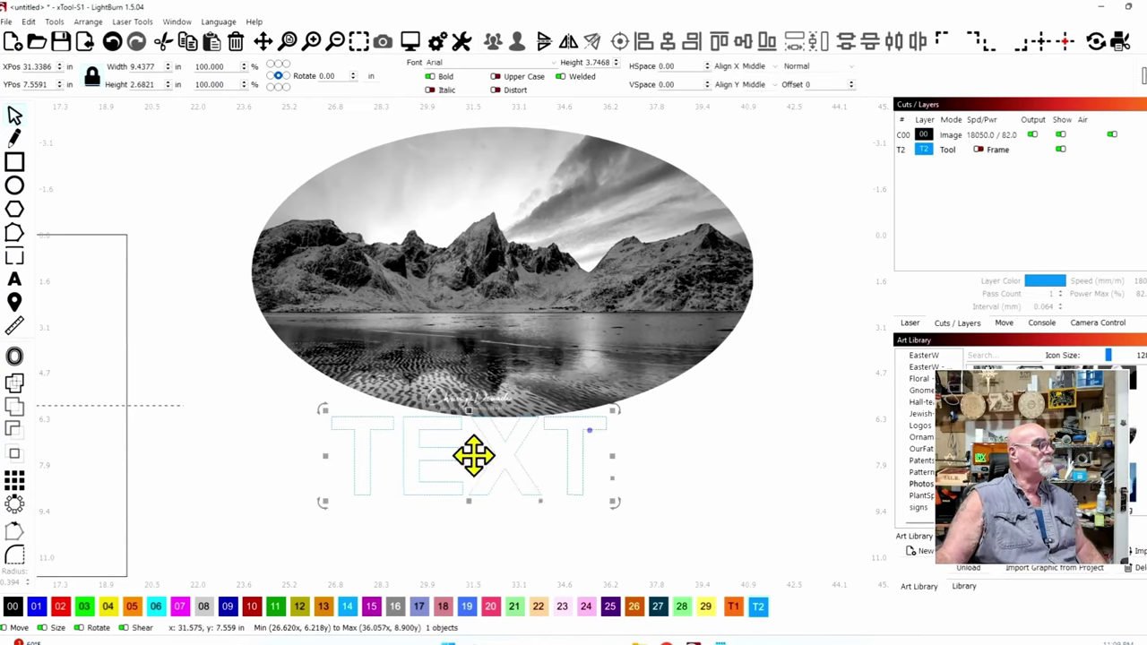
drag(472, 456, 511, 469)
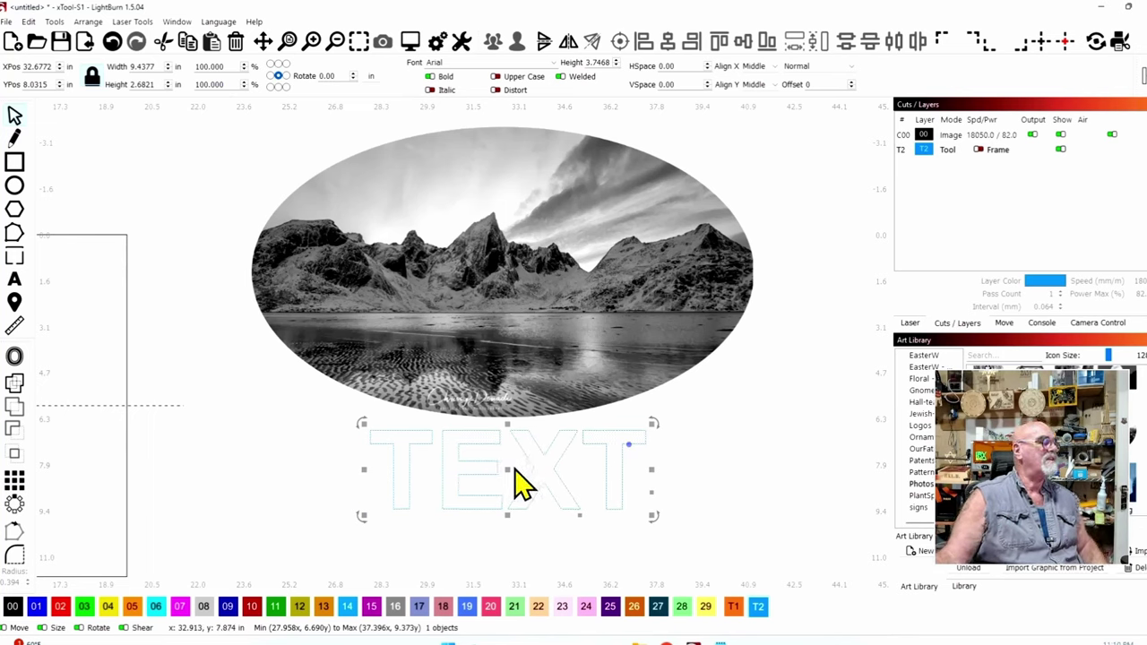
drag(507, 468, 441, 238)
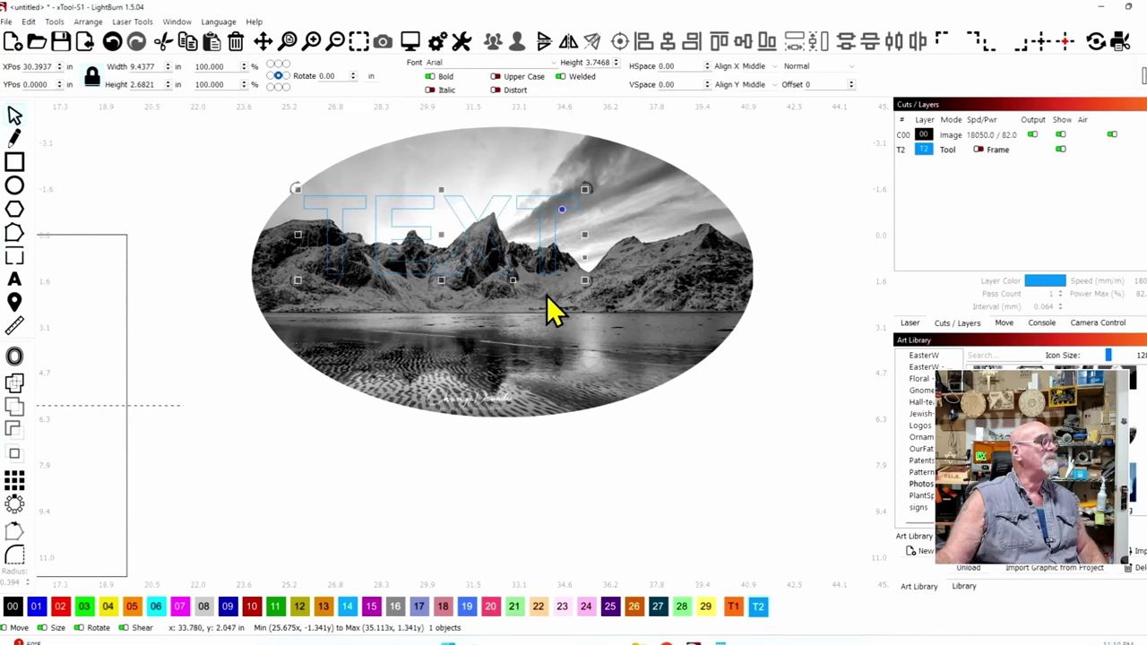
drag(581, 281, 652, 334)
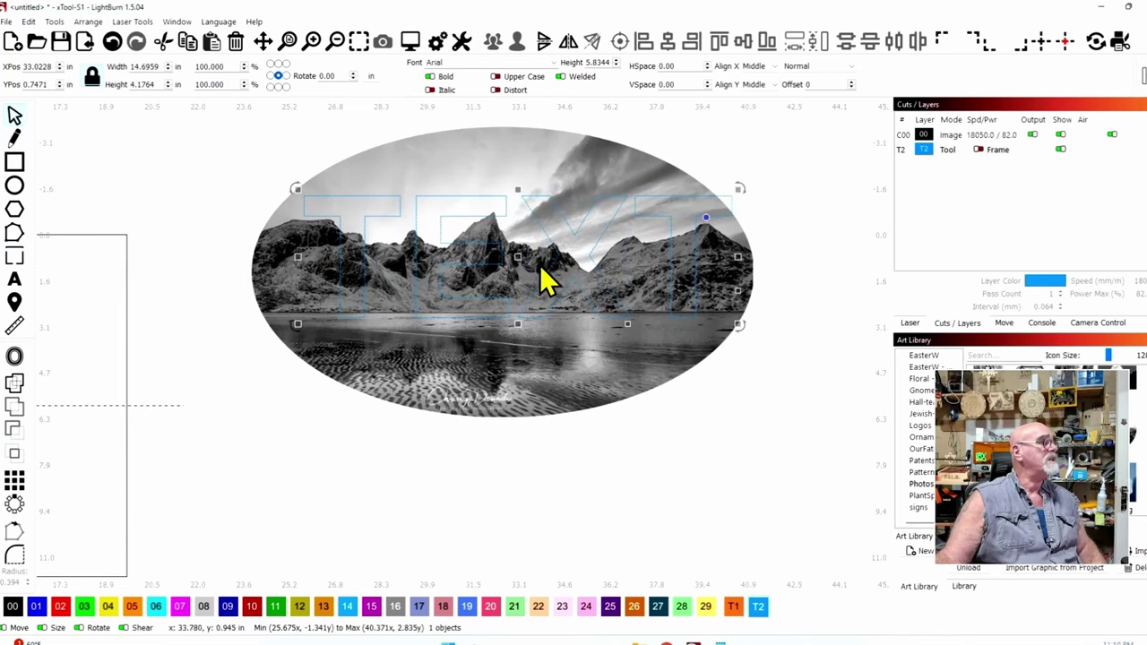
Step: Centre the oval photo and the TEXT outline on each other and move both together slightly down and left
click(757, 404)
drag(757, 405, 752, 430)
click(833, 383)
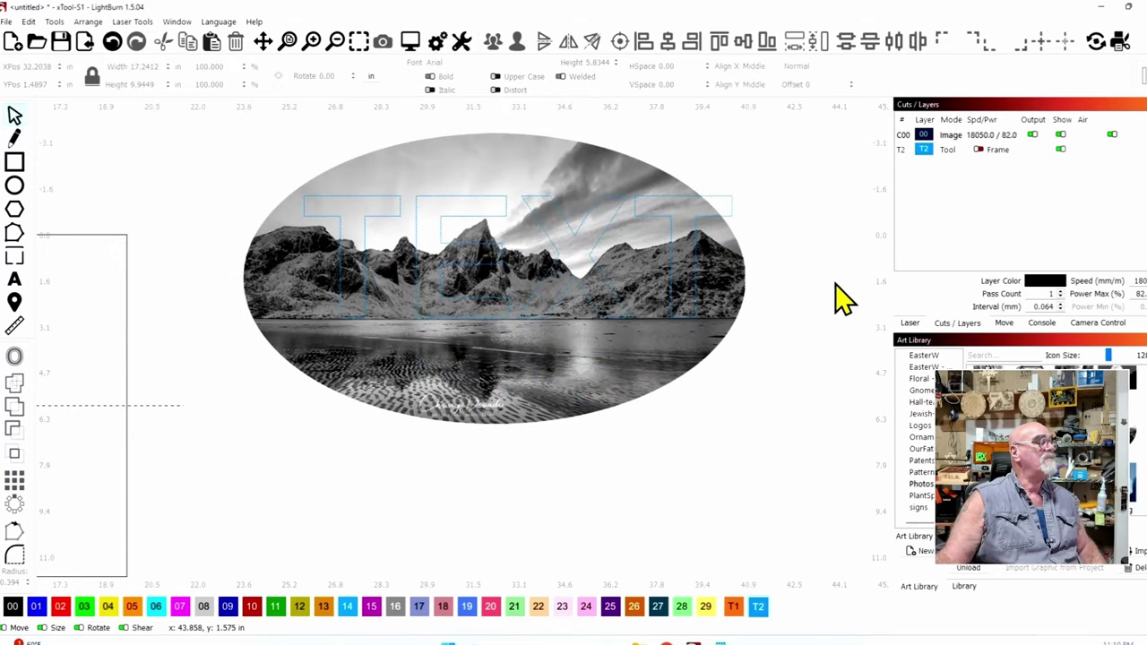
key(ctrl+a)
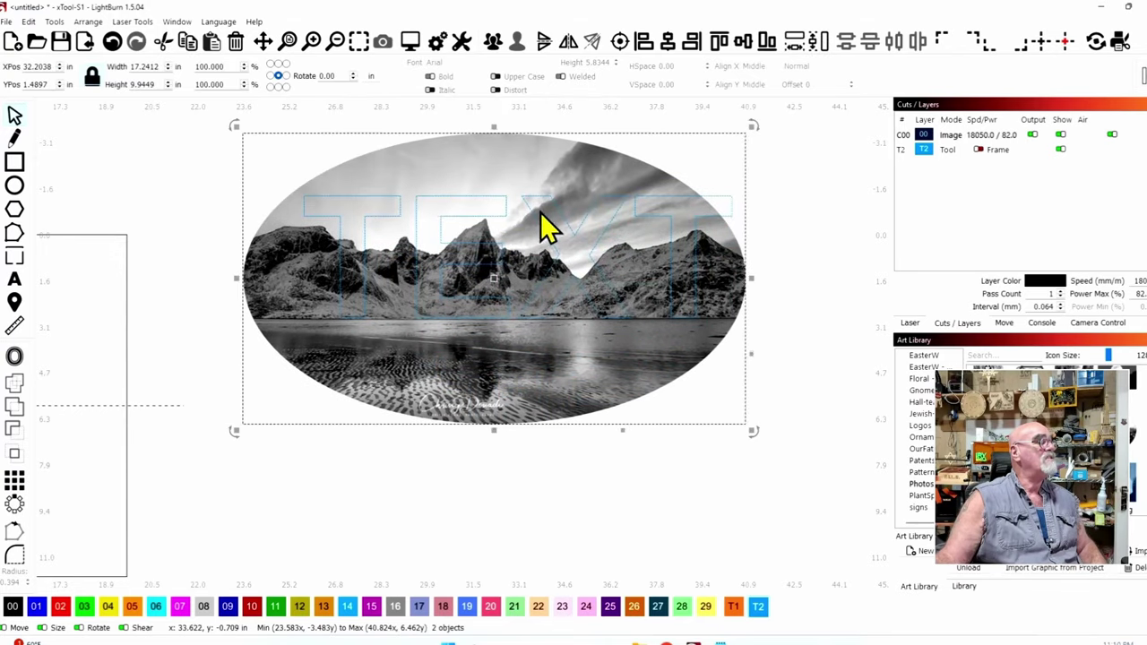
click(619, 41)
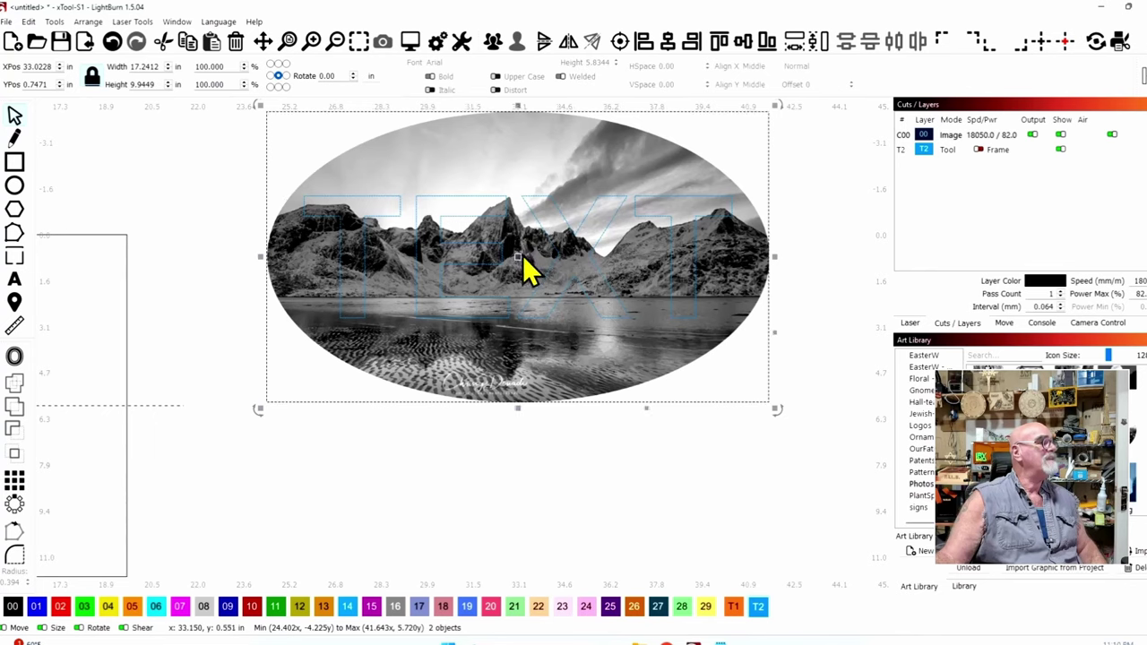
drag(520, 258, 499, 298)
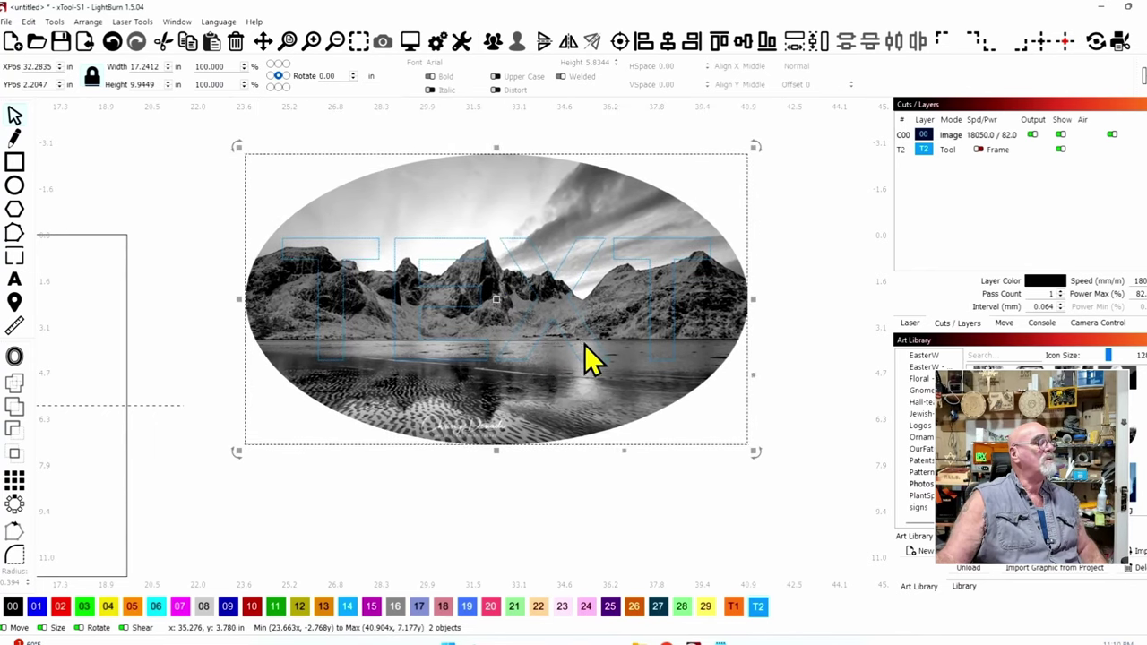
Step: Apply the TEXT outline as a mask to the oval photo
right_click(549, 240)
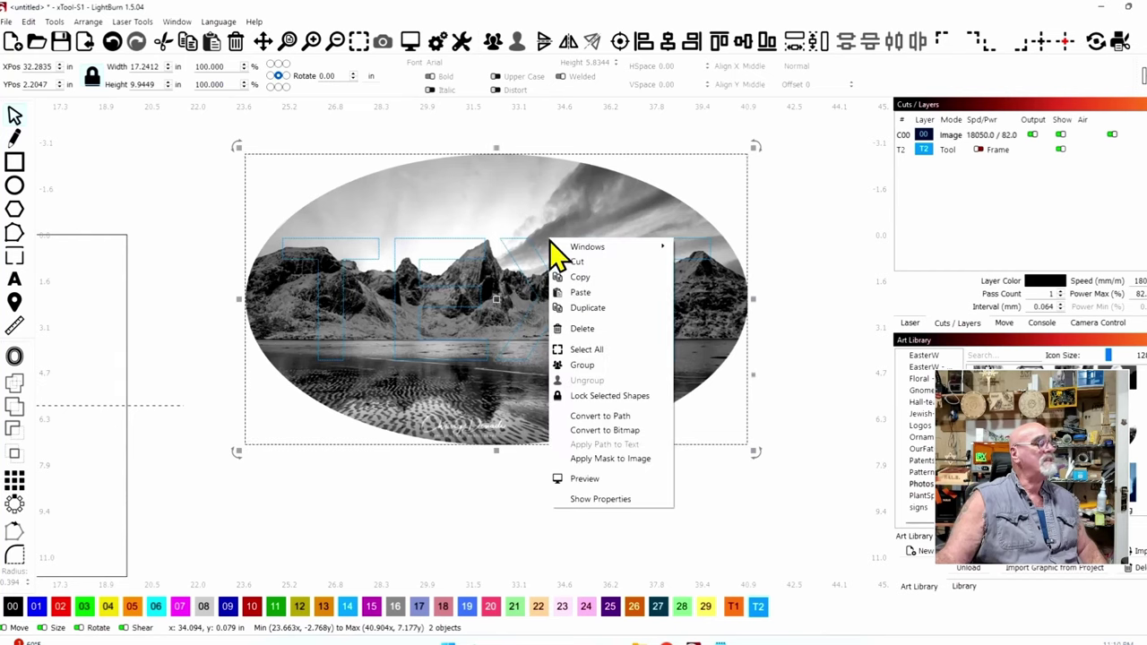
click(627, 459)
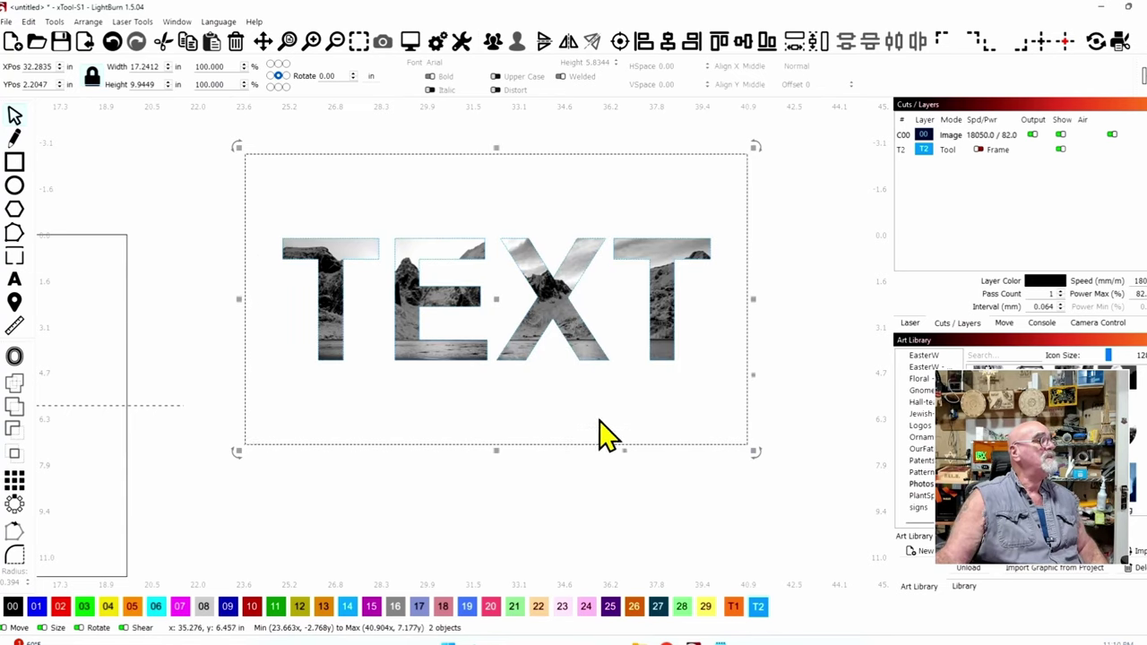
click(797, 351)
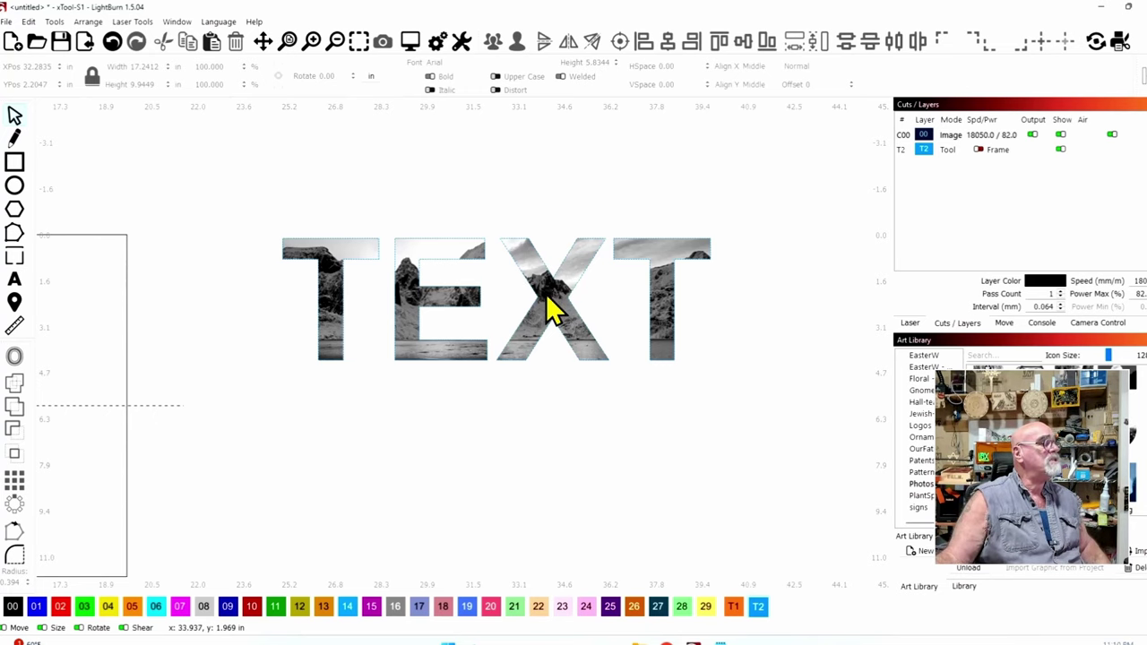
Step: Shift the photo slightly left and up inside the TEXT letters and flatten the image mask
mouse_move(545, 293)
mouse_down()
mouse_move(557, 300)
mouse_move(526, 287)
mouse_up()
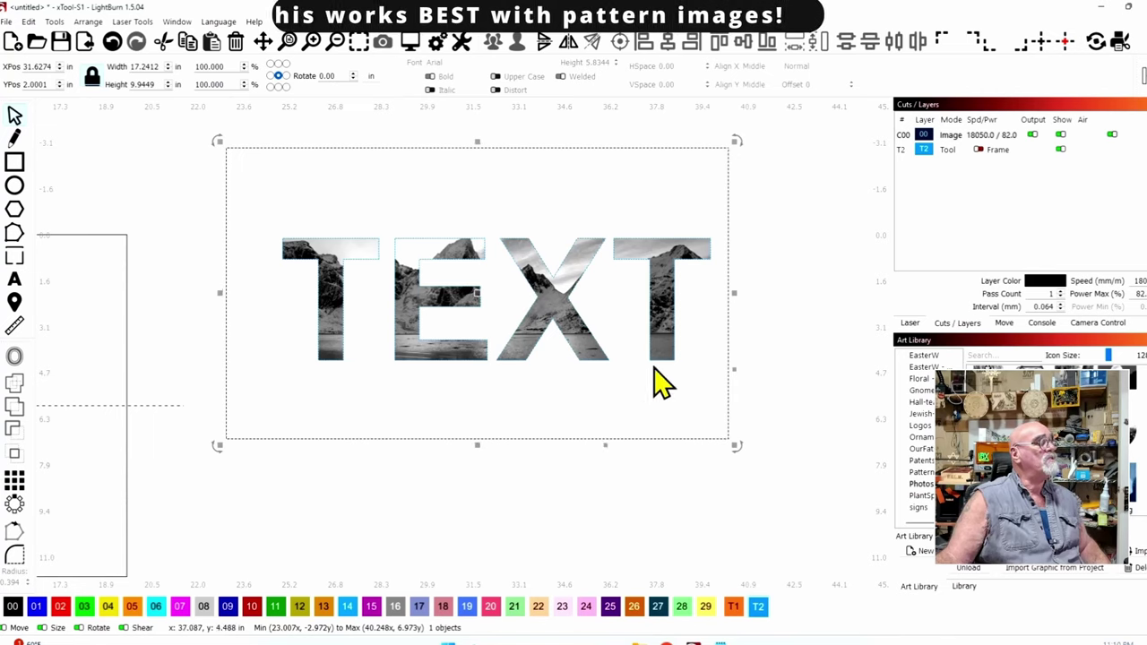
shift+click(536, 251)
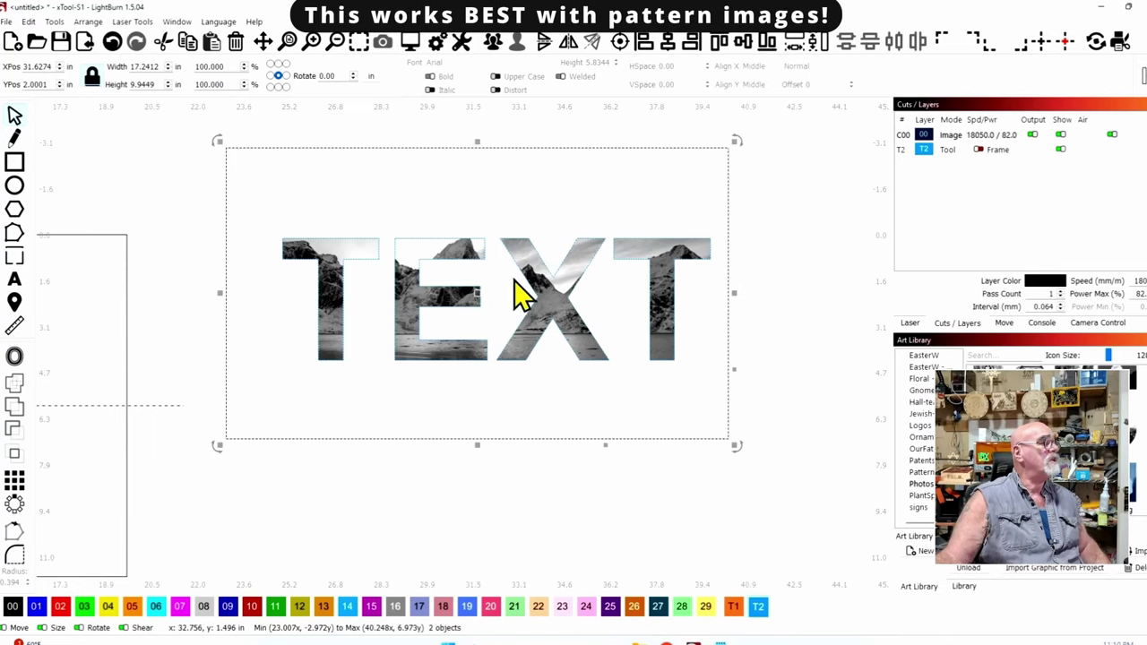
right_click(531, 271)
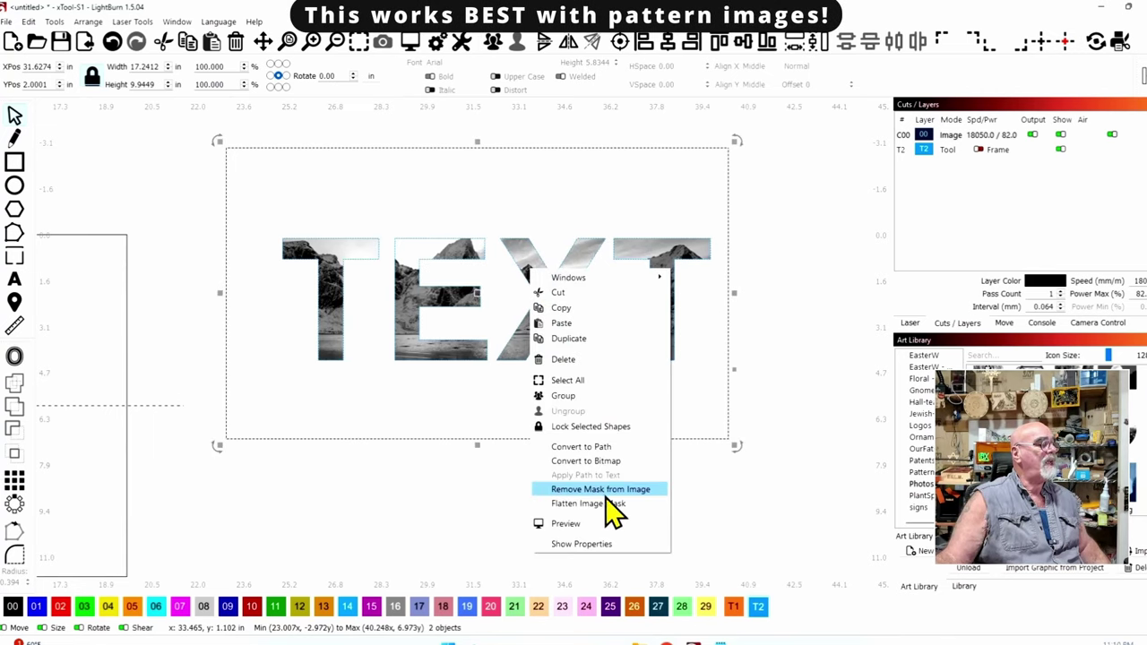
click(610, 504)
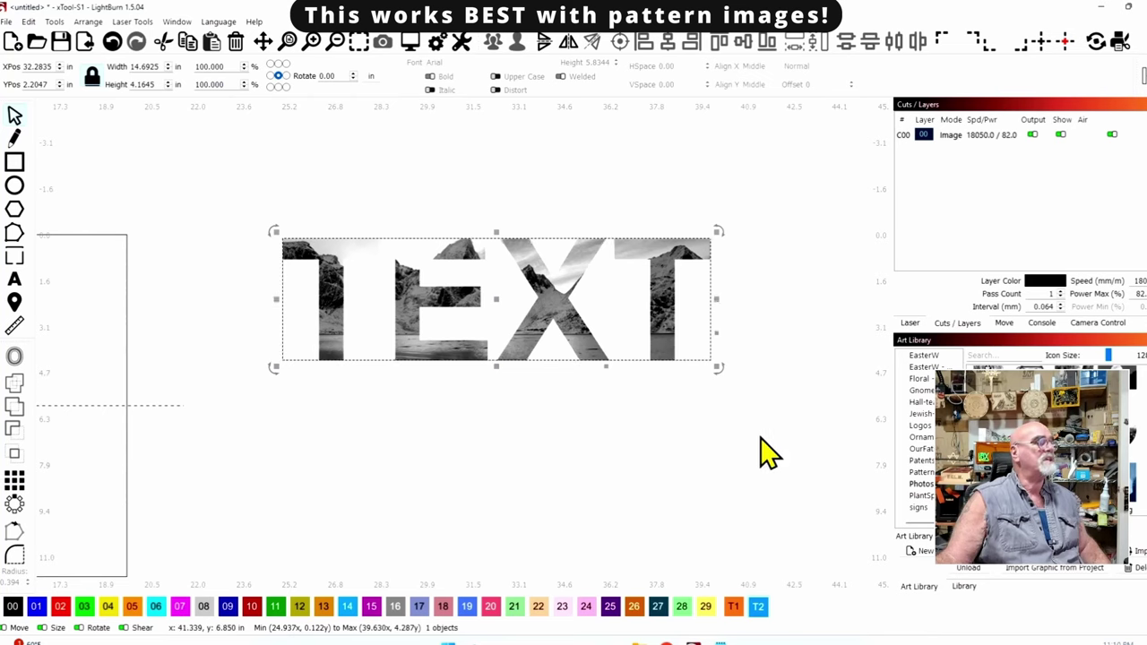
Step: Move the flattened TEXT image up slightly and resize it to about 15.14 by 4.29 in
drag(537, 287, 531, 241)
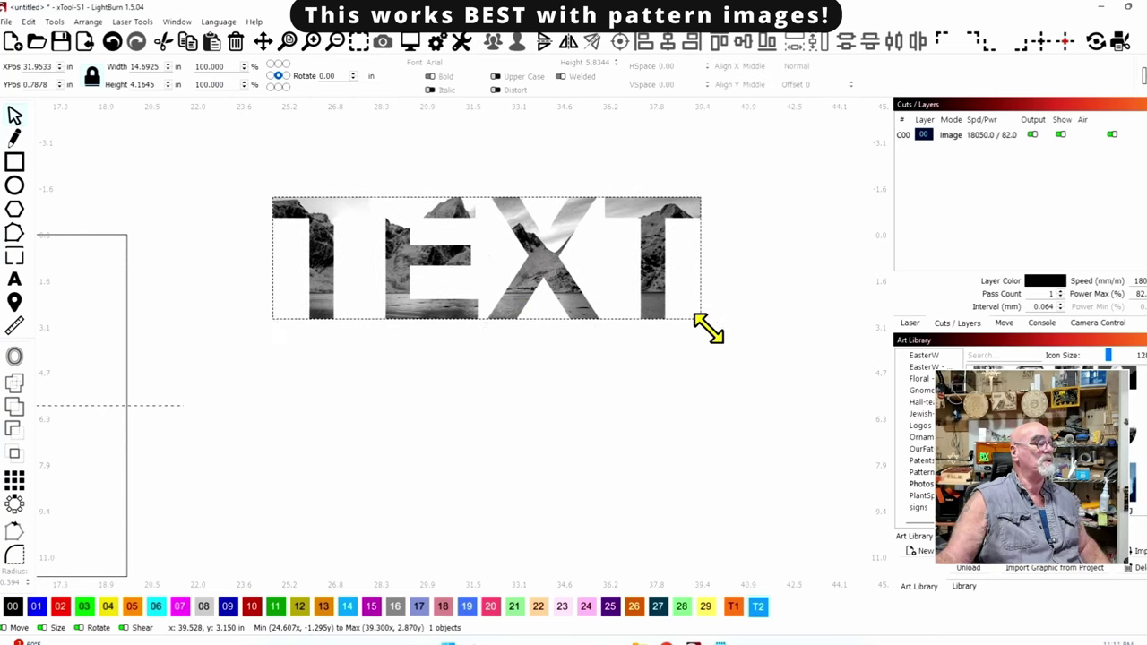
drag(707, 329, 633, 346)
click(530, 412)
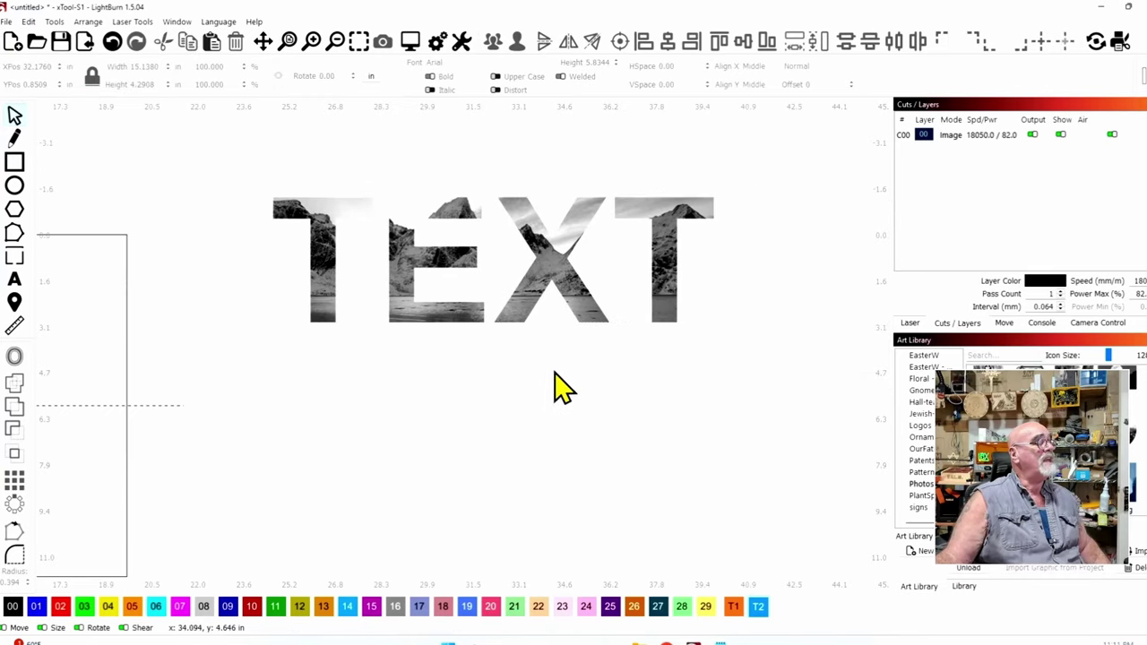
scroll(506, 219, up, 3)
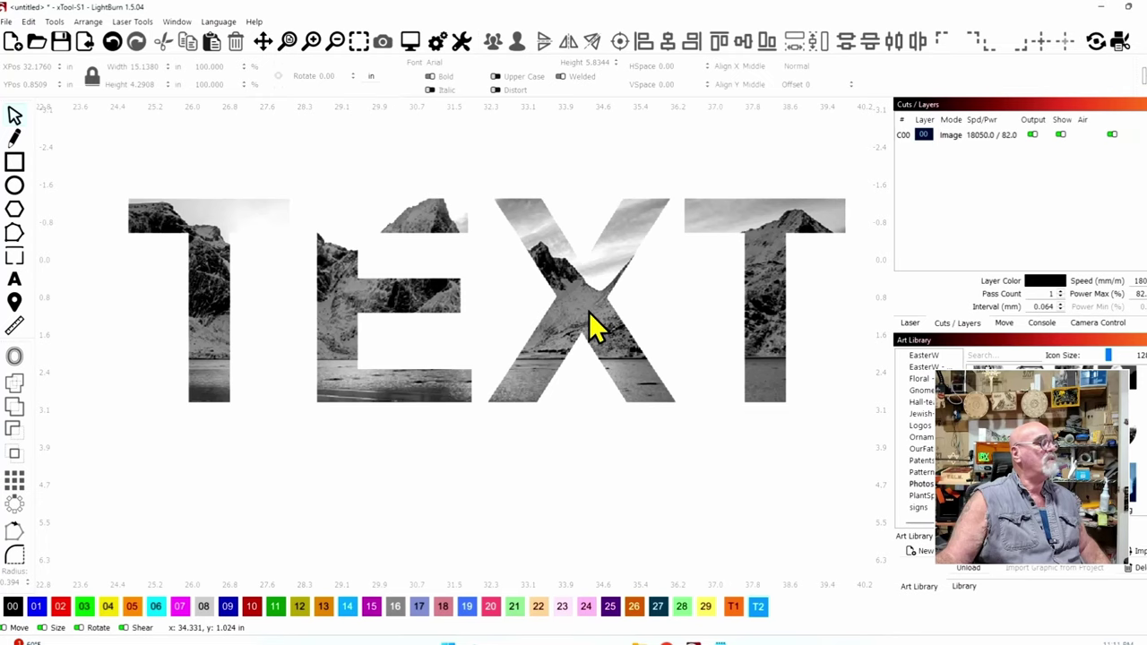
scroll(589, 314, down, 1)
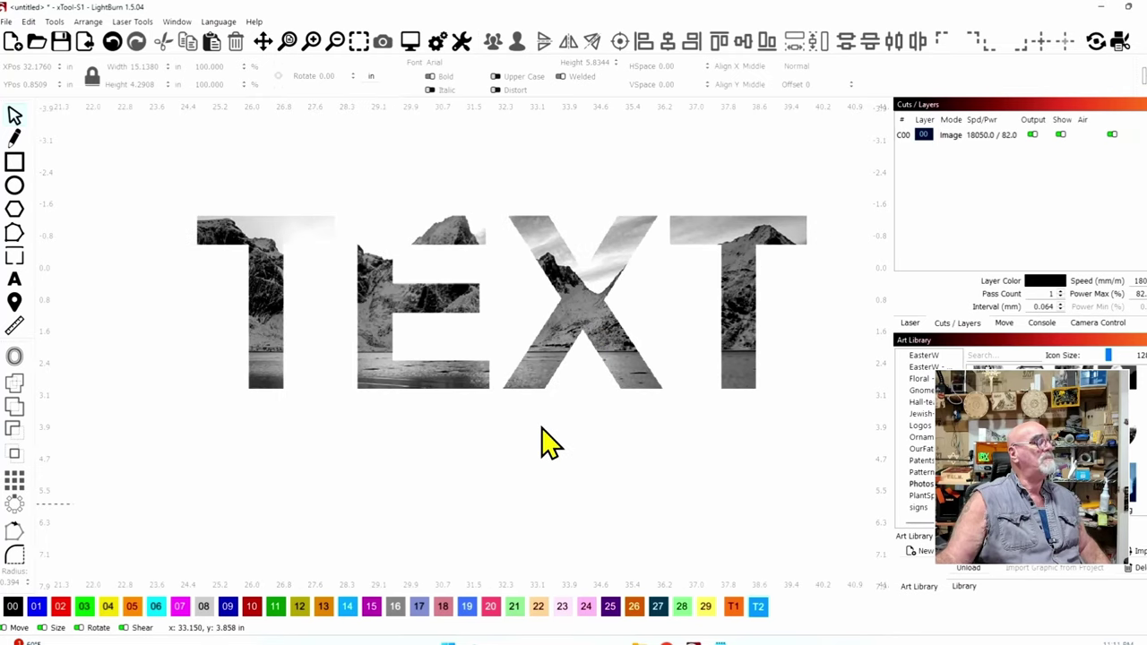